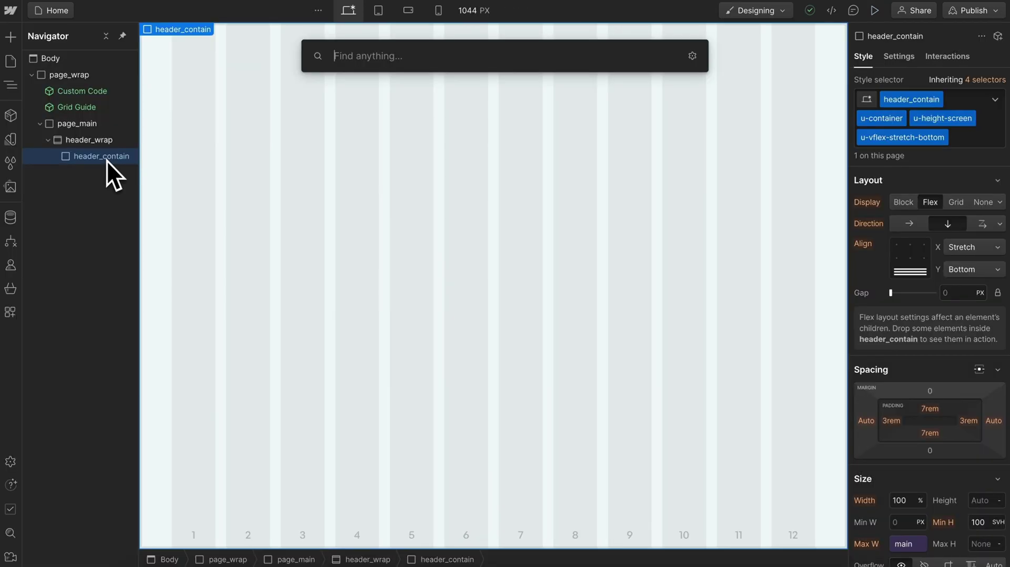
Insert a Div Block and give it the class header_layout.
text(div)
key(Return)
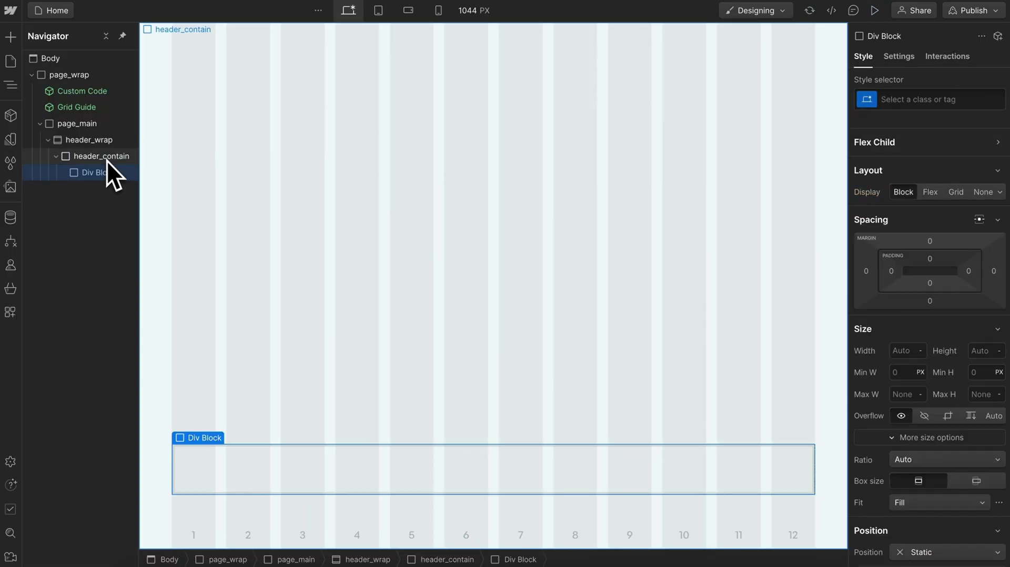
key(ctrl+Return)
text(header_layout)
key(Return)
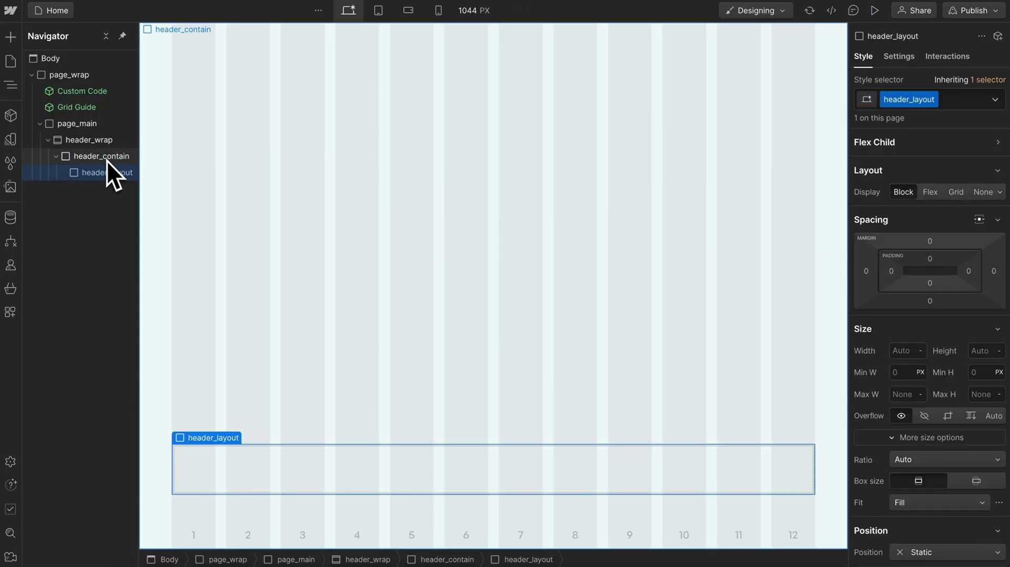
Add an H2 inside it with classes header_title and u-text-h1.
key(ctrl+e)
text(h2)
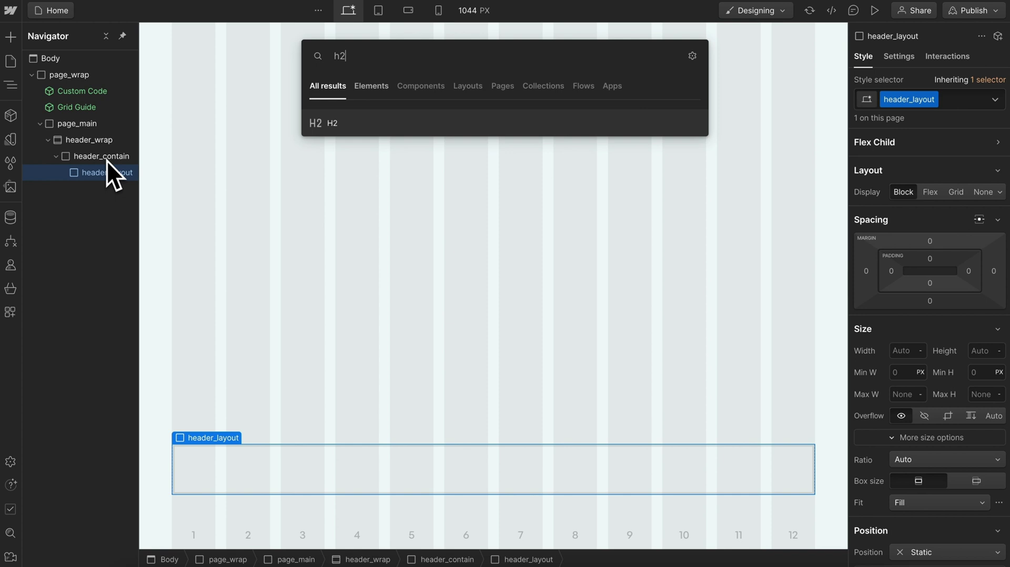
key(Return)
key(ctrl+Return)
text(header_title)
key(Return)
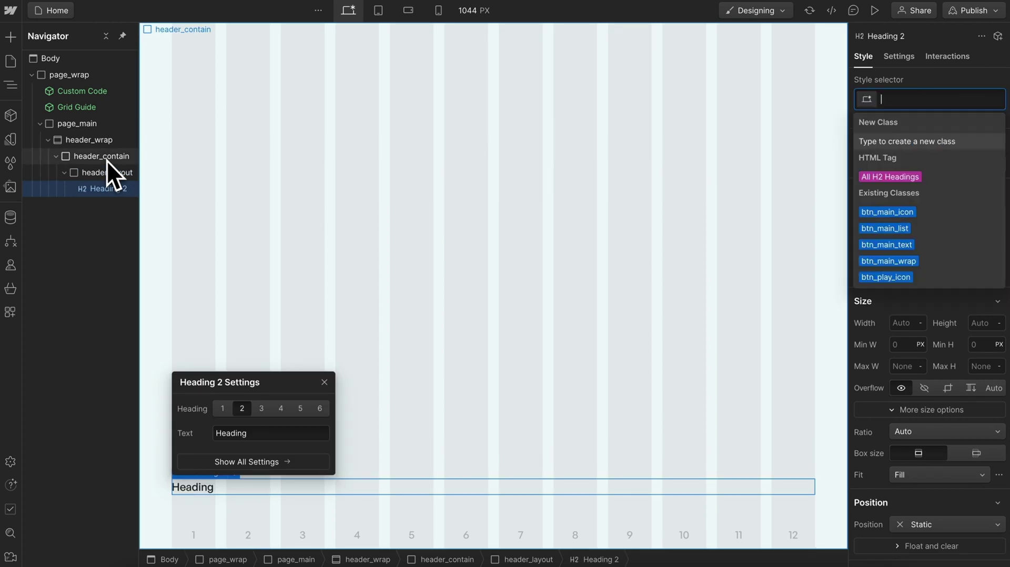
text(u-text-)
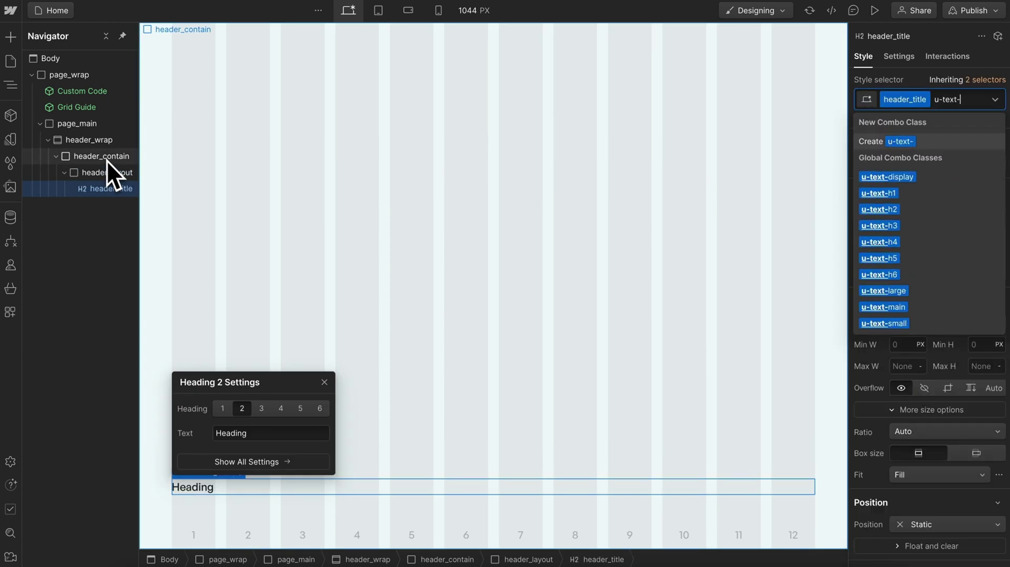
key(Down)
key(Down)
key(Return)
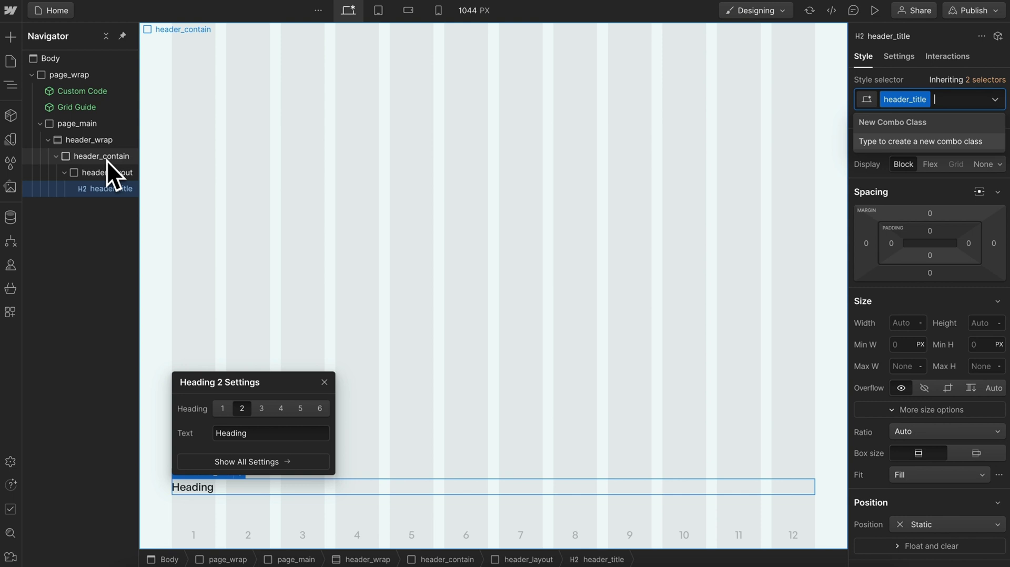
Replace the placeholder heading text with the sentence 'Riding the waves of life with unwavering courage…'.
double_click(349, 476)
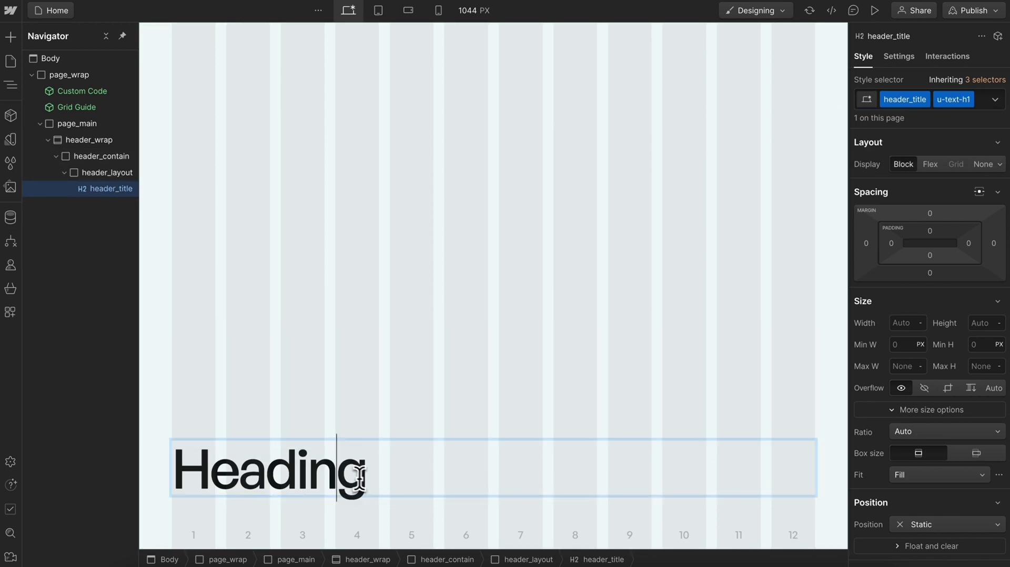
drag(349, 477, 165, 476)
text(Riding the waves of life with unwavering courage, passion, and a fearless spirit)
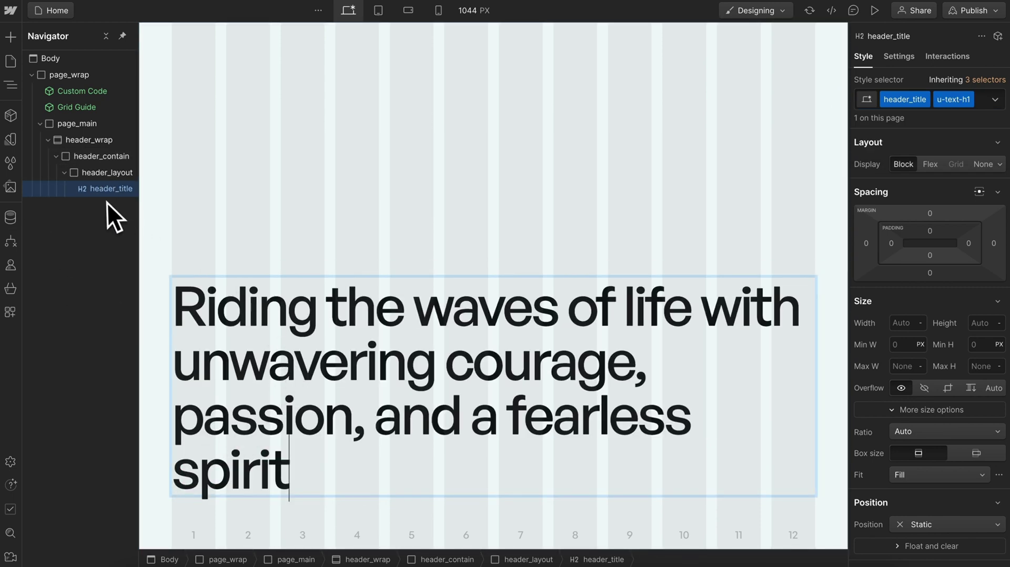
Wrap 'Riding the' in a header_words span and give it a left margin of about 642 px.
drag(397, 319, 184, 314)
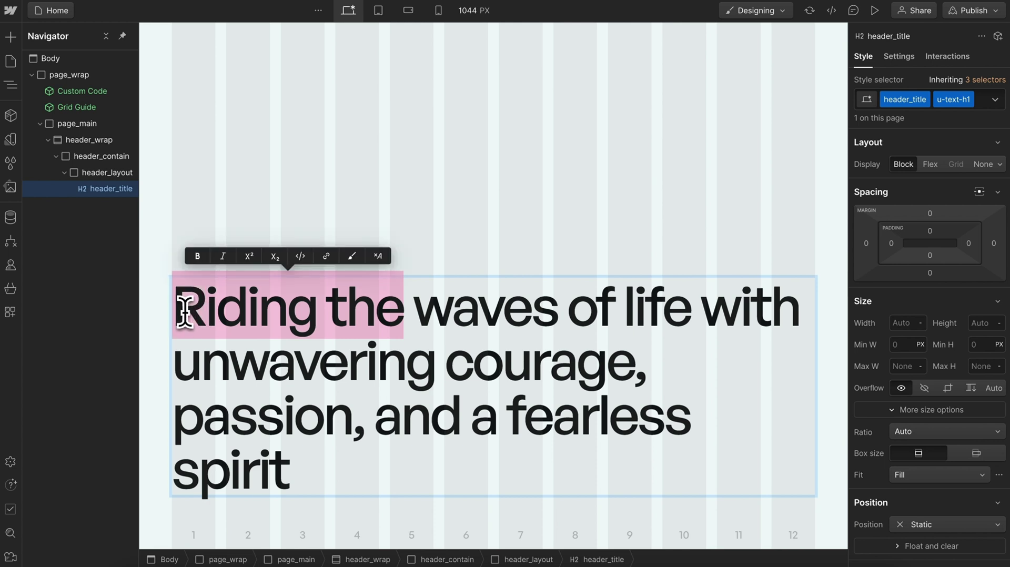
click(355, 260)
click(901, 91)
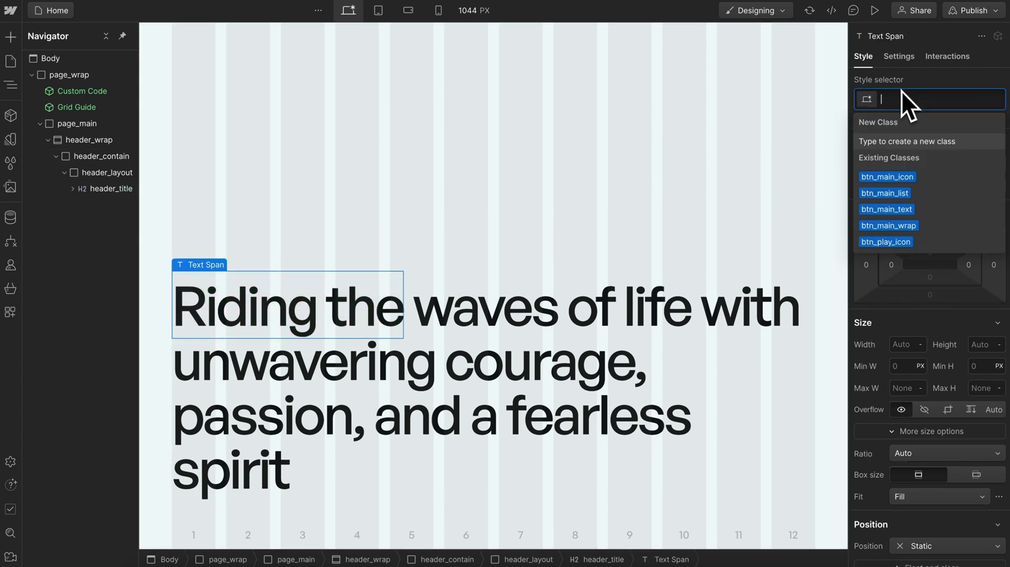
text(header_sp)
key(BackSpace)
key(BackSpace)
key(BackSpace)
key(BackSpace)
key(BackSpace)
key(BackSpace)
key(BackSpace)
key(BackSpace)
key(BackSpace)
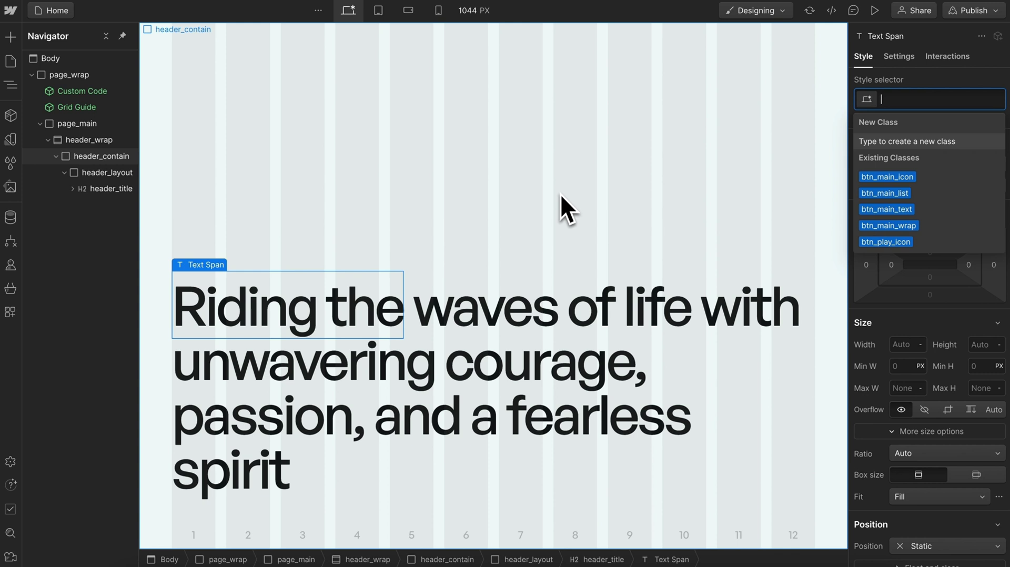
text(header_words)
key(Return)
drag(868, 268, 576, 270)
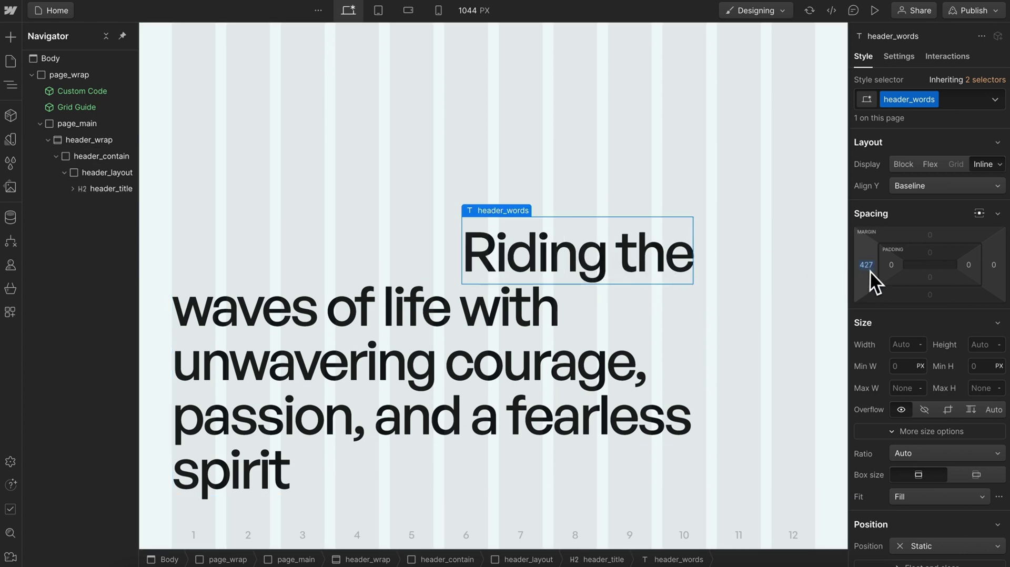
drag(867, 267, 723, 278)
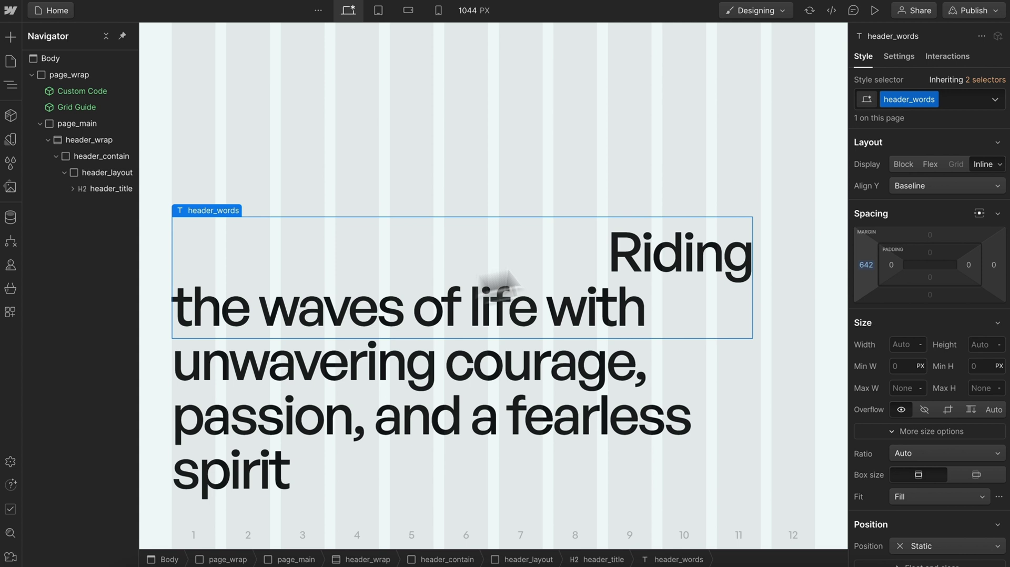
Reset header_words' left margin to 0, then set it to the custom value var(--column-width).
click(867, 267)
text(0)
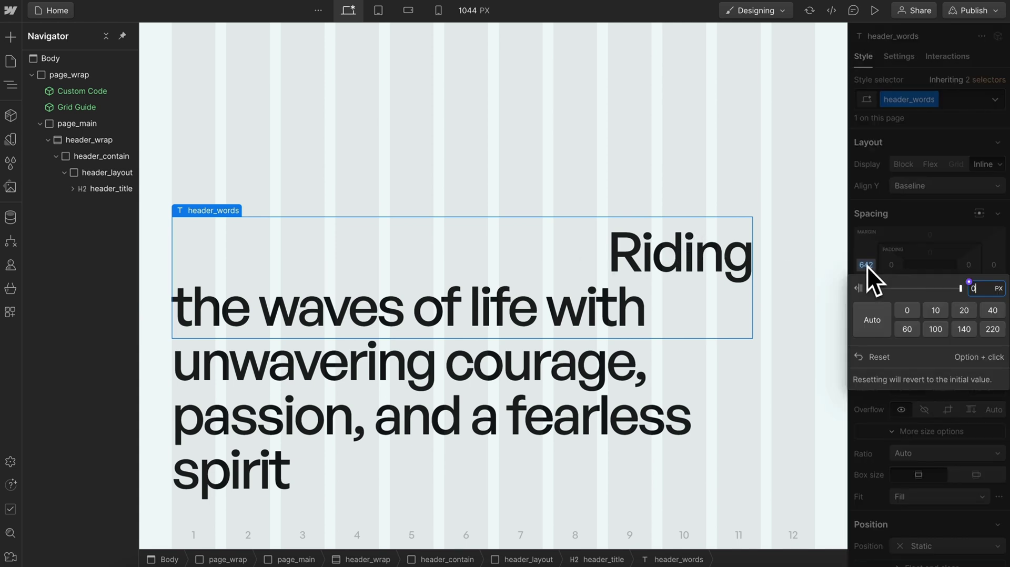
key(Return)
click(865, 263)
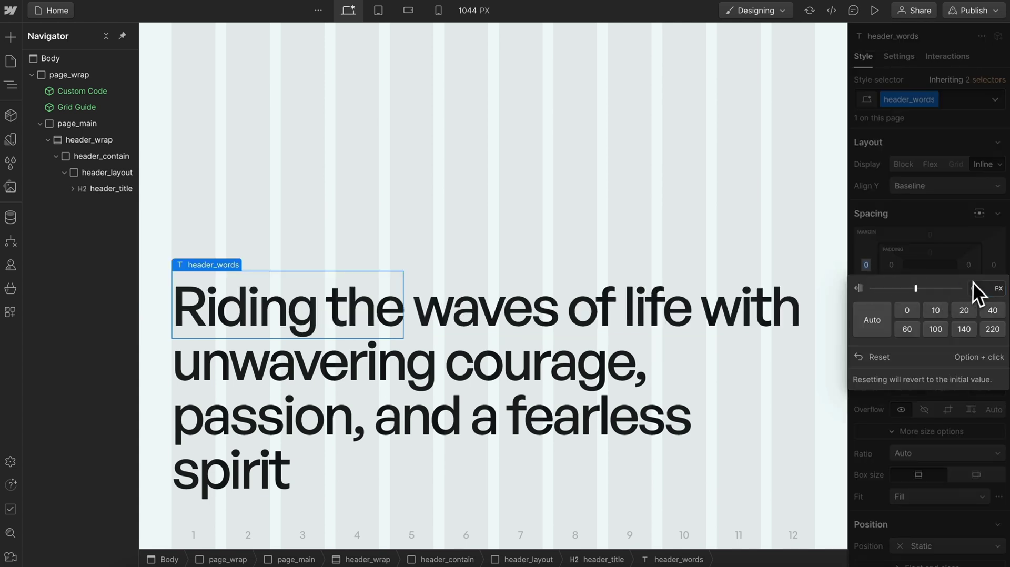
click(969, 282)
click(913, 312)
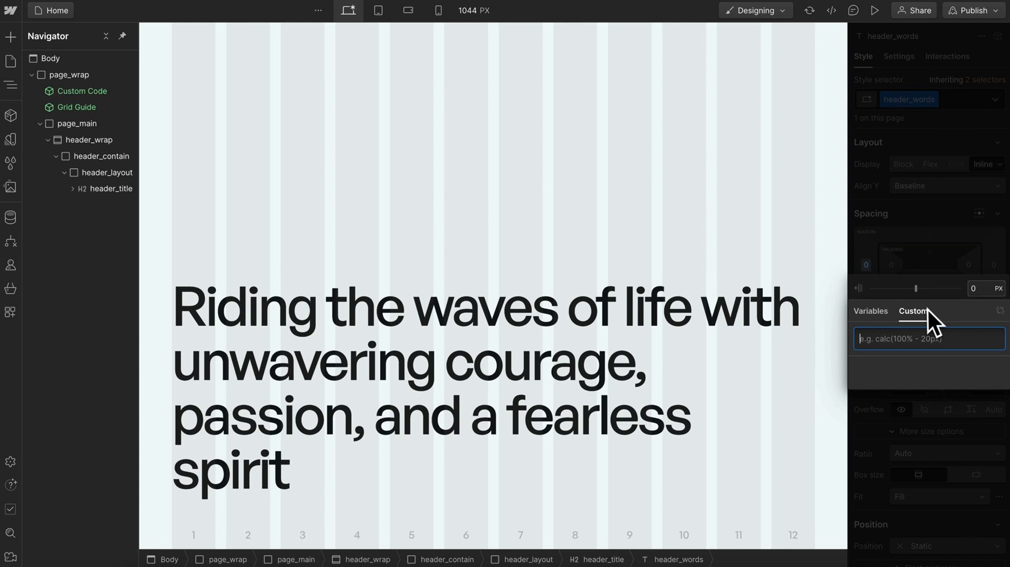
text(--column-width)
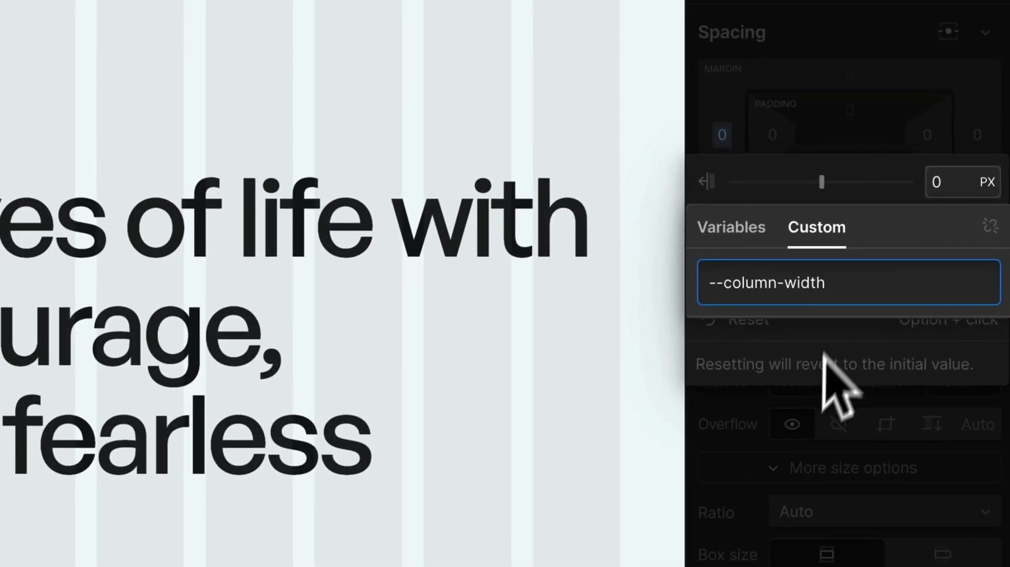
key(Return)
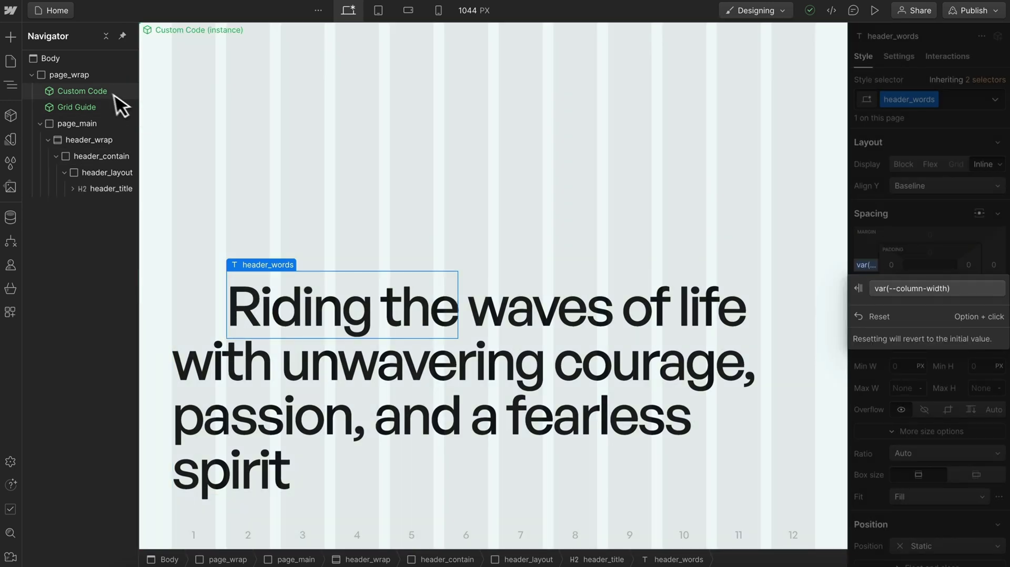
click(104, 92)
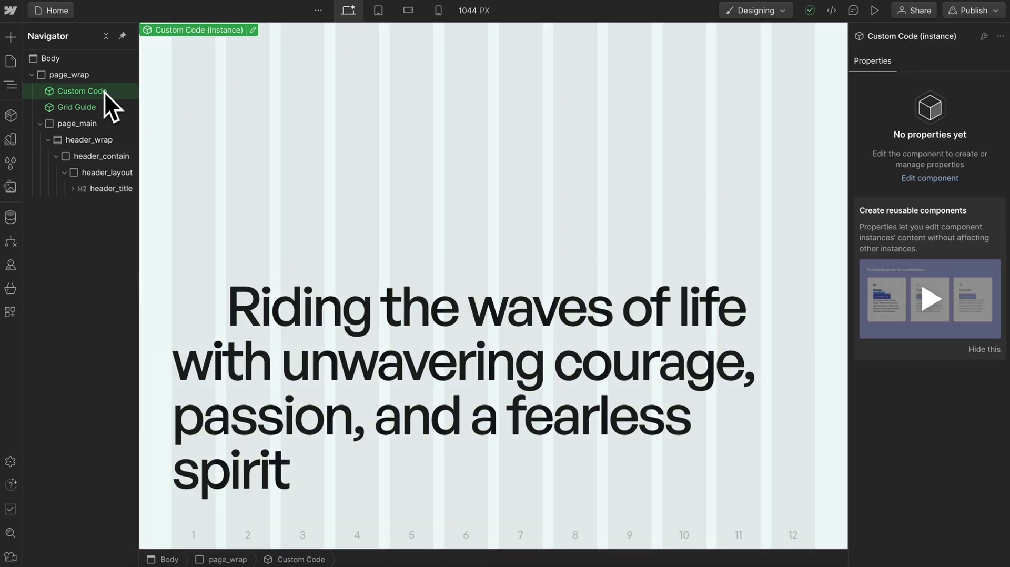
double_click(104, 92)
click(108, 79)
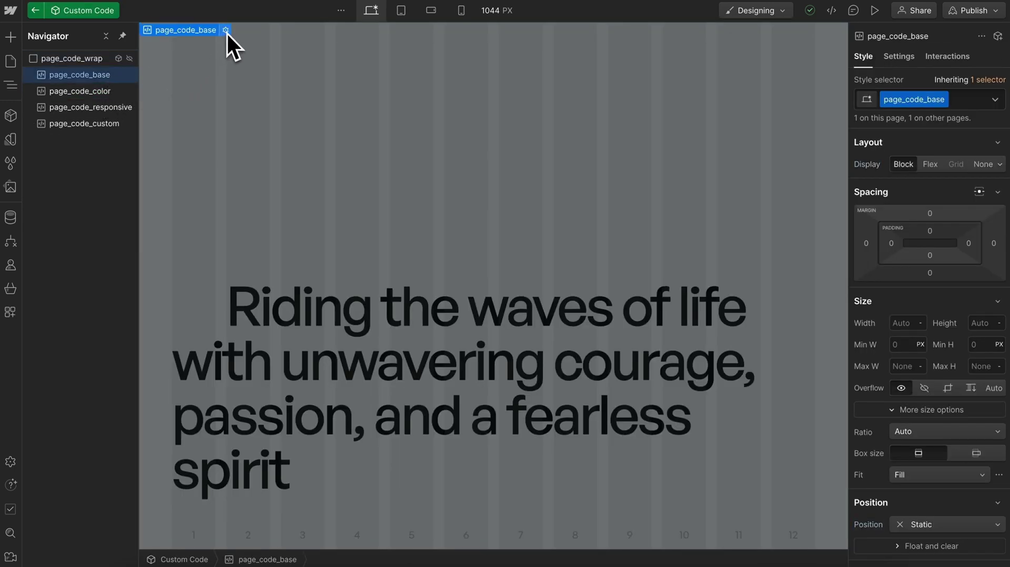
click(226, 31)
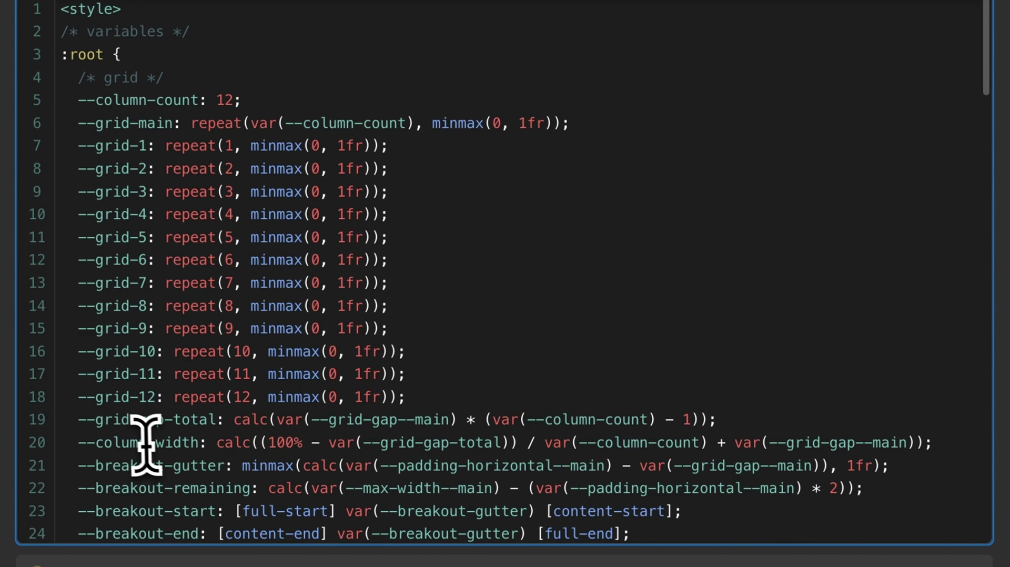
drag(86, 420, 406, 444)
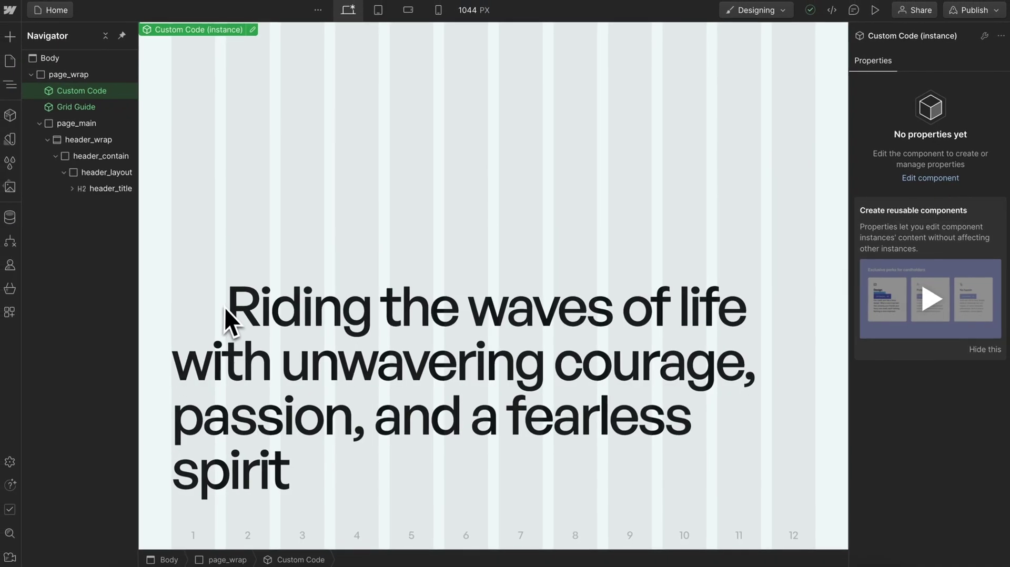
Select the header_words span and start replacing its left margin with a custom --column-width value.
click(240, 315)
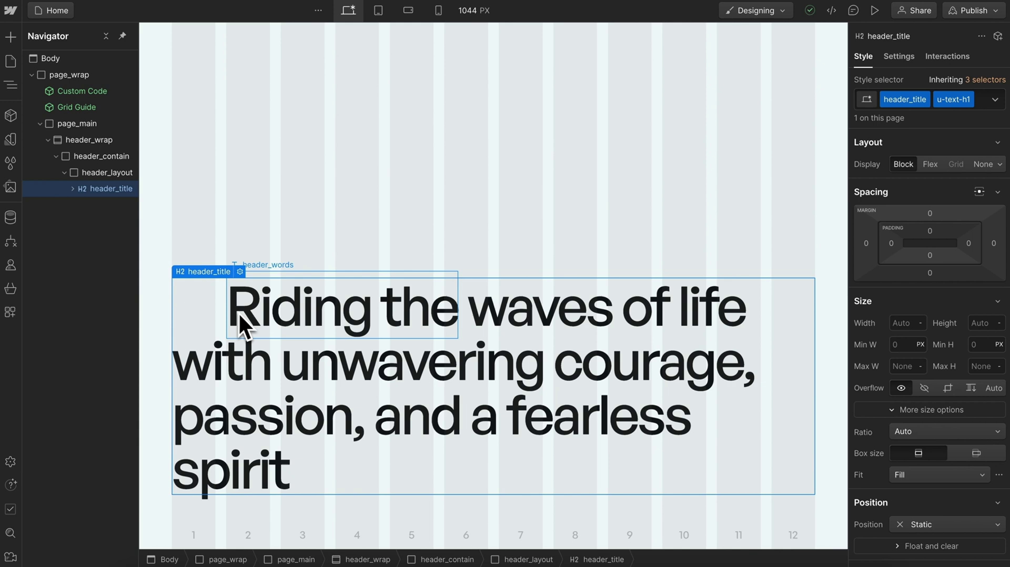
click(243, 324)
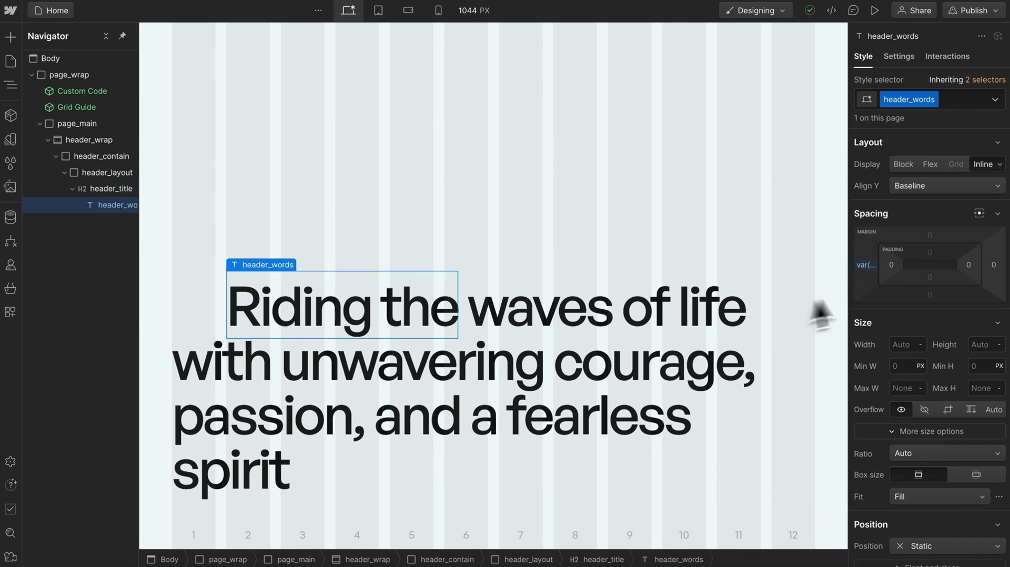
click(867, 264)
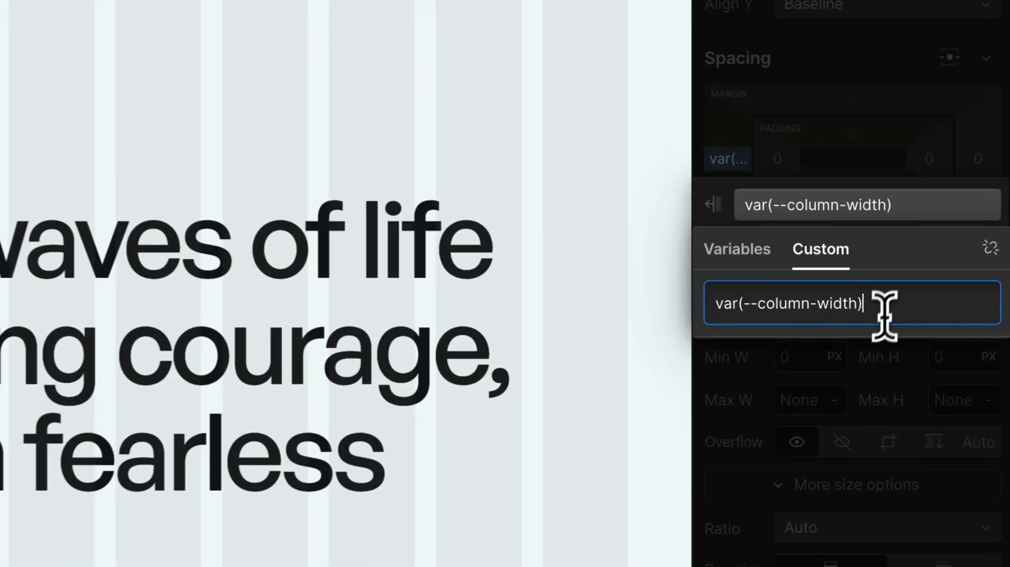
drag(889, 302, 542, 293)
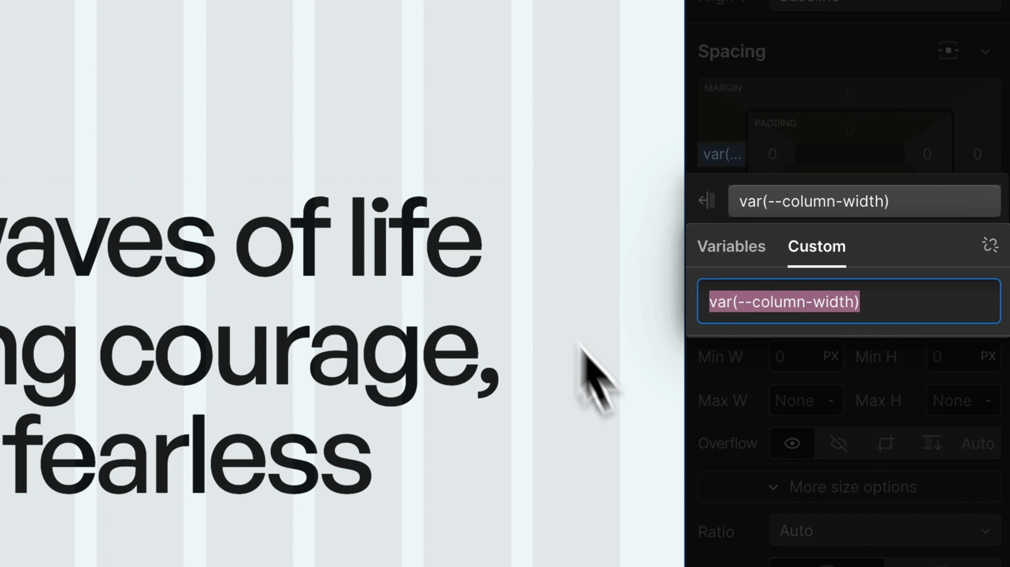
text(--column-)
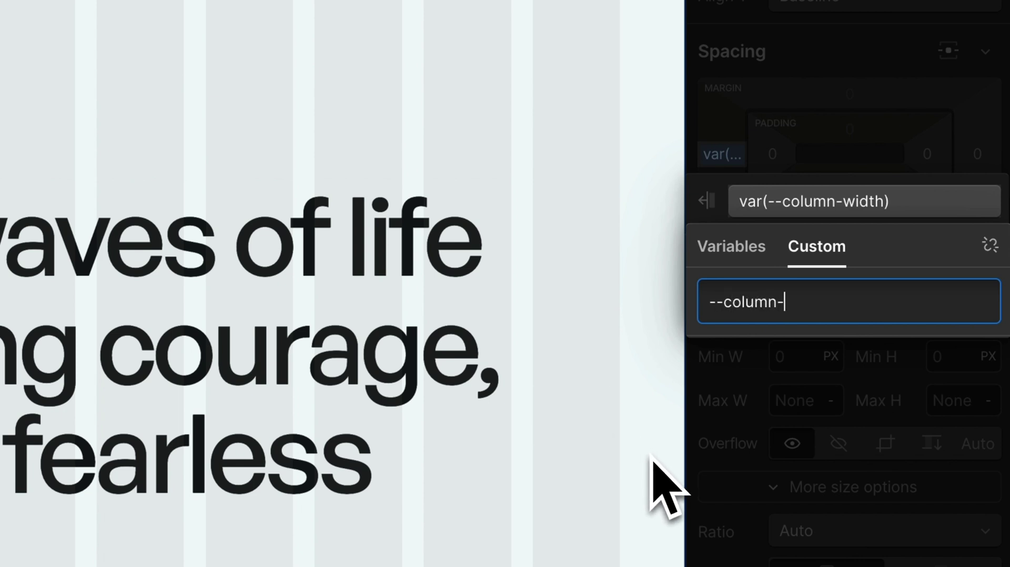
text(width)
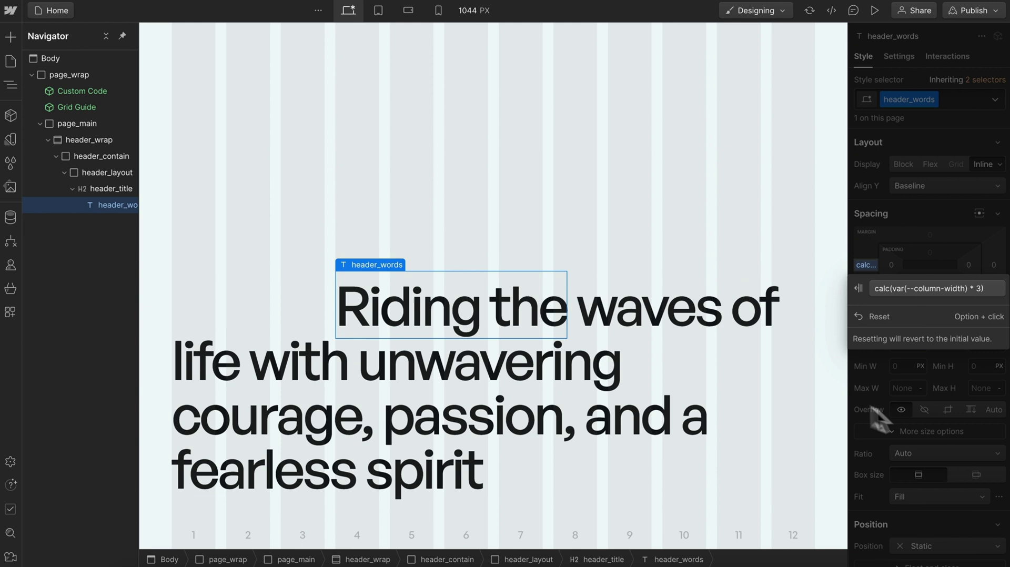
Insert a Div Block classed header_visual inside header_layout.
click(945, 444)
click(73, 189)
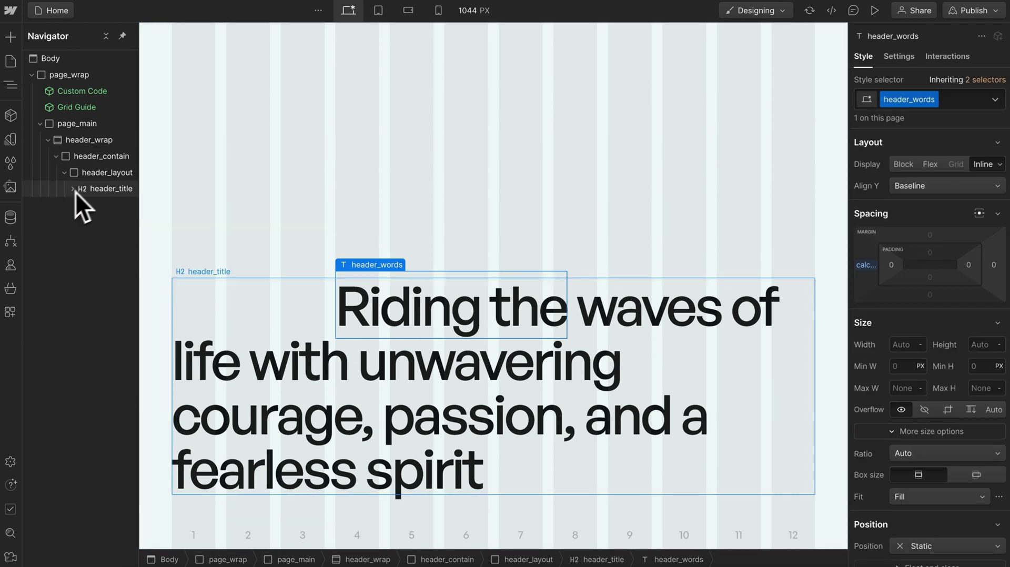
click(102, 176)
key(ctrl+k)
text(div)
key(Return)
key(ctrl+Return)
text(header_)
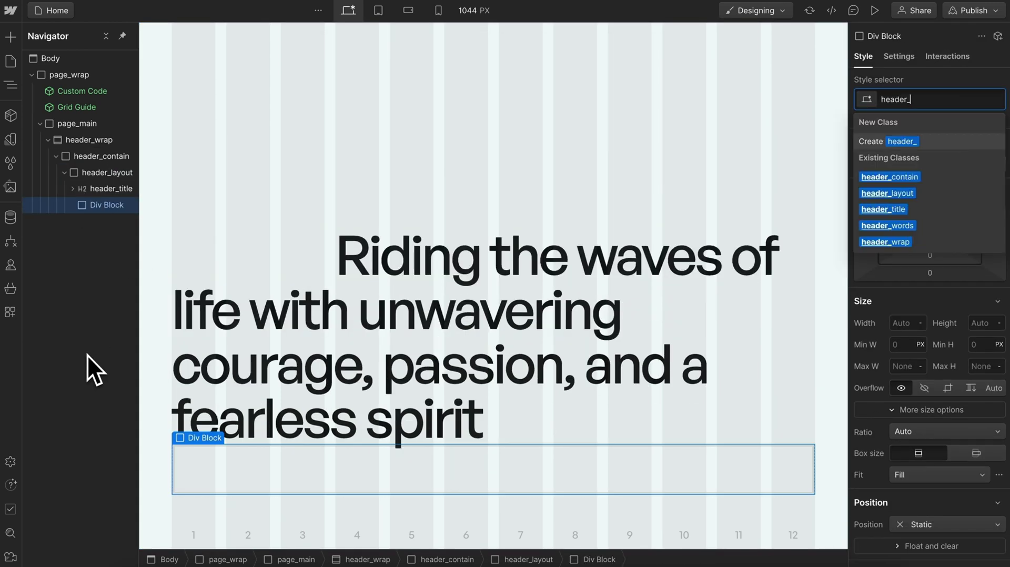
text(visual)
key(Return)
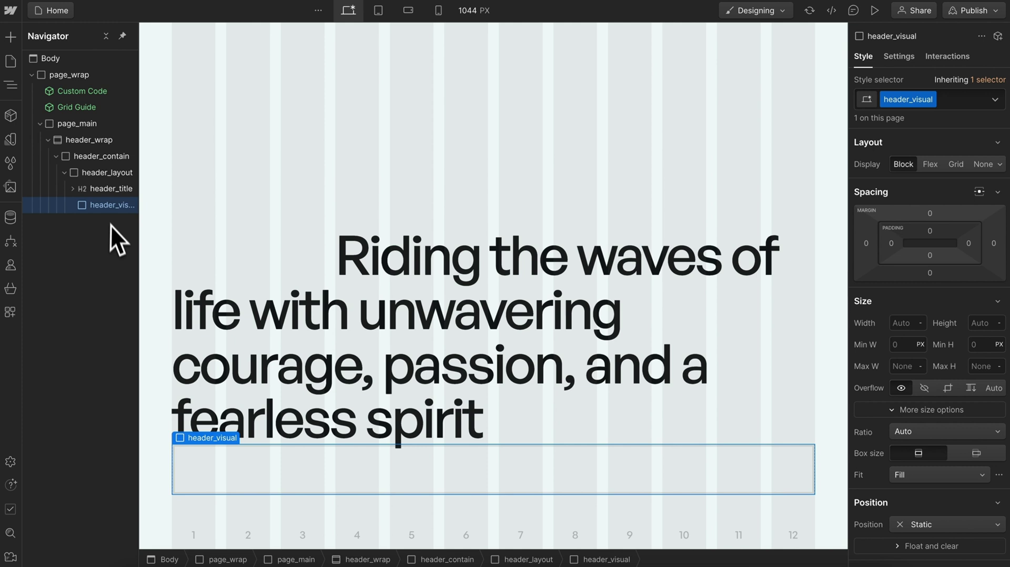
Move header_visual above the heading and add the u-visual-wrap combo class.
drag(109, 189, 108, 191)
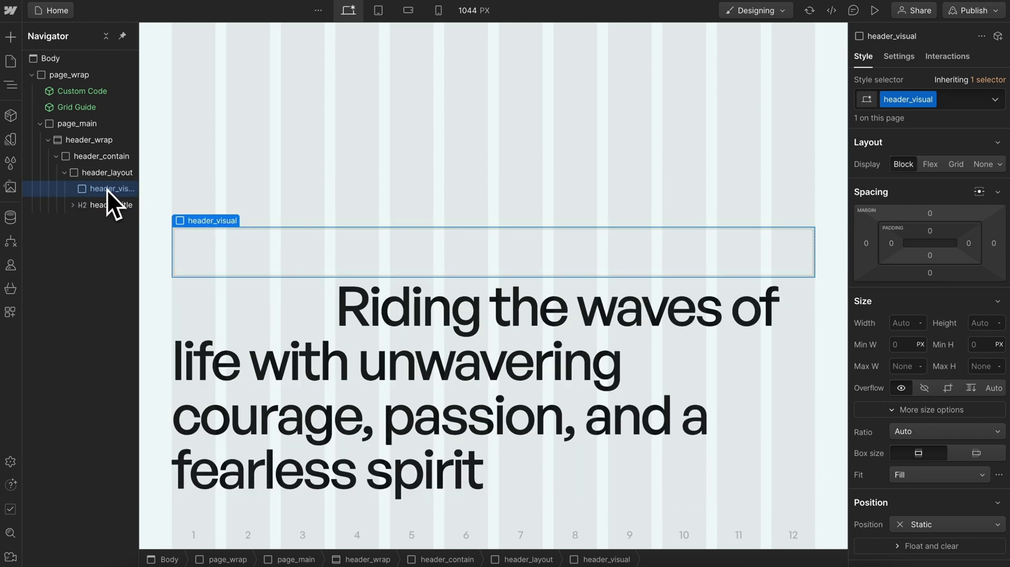
key(ctrl+Return)
text(u-visu)
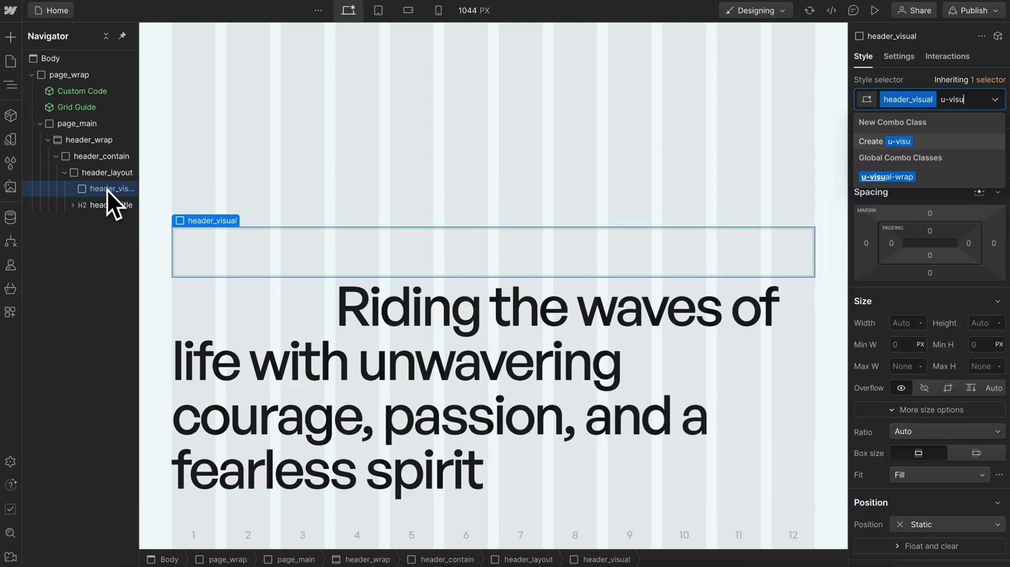
key(Return)
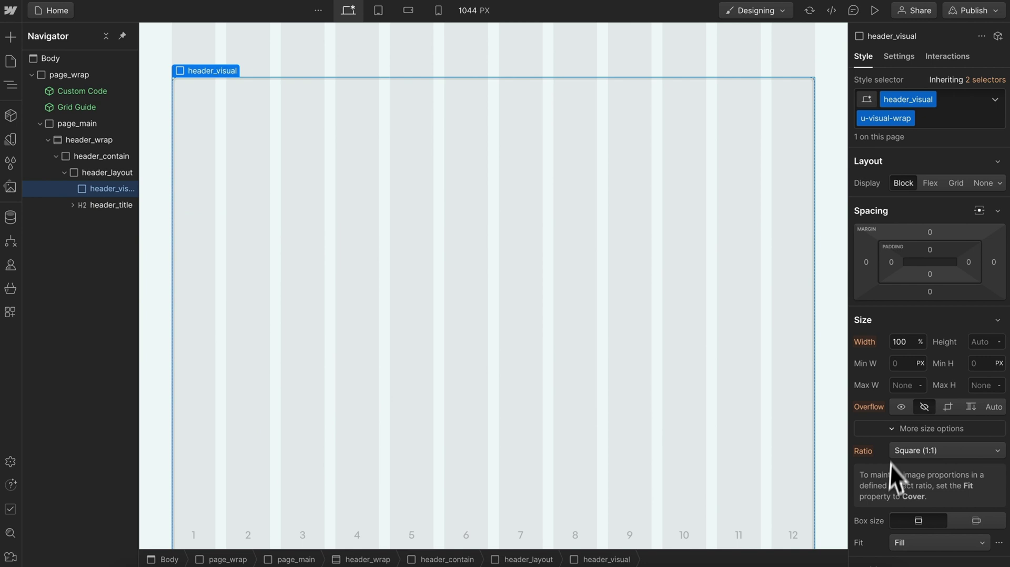
scroll(889, 474, down, 2)
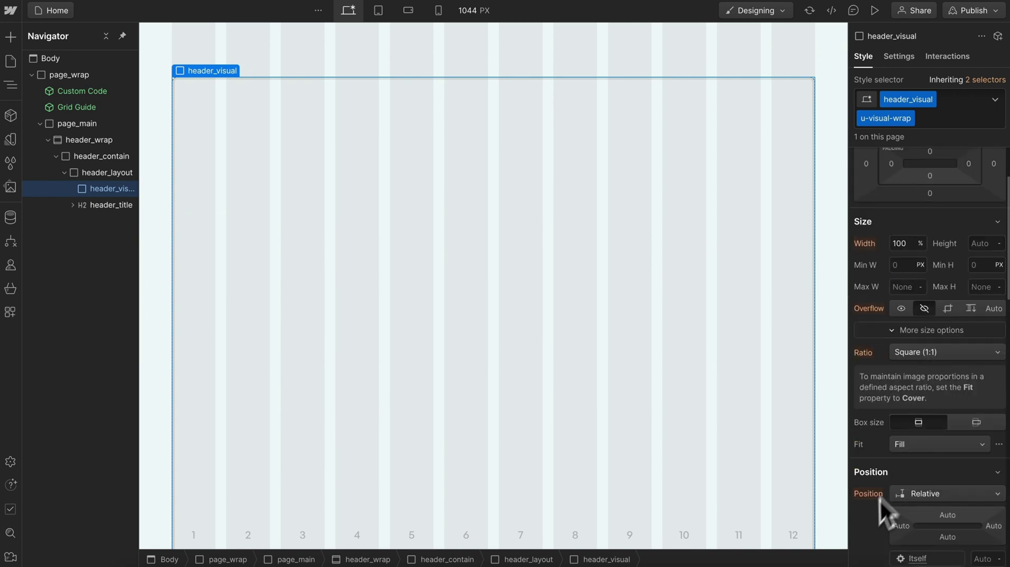
Insert the Global / Visual component into header_visual and set its image to the female surfer photo.
scroll(927, 379, up, 2)
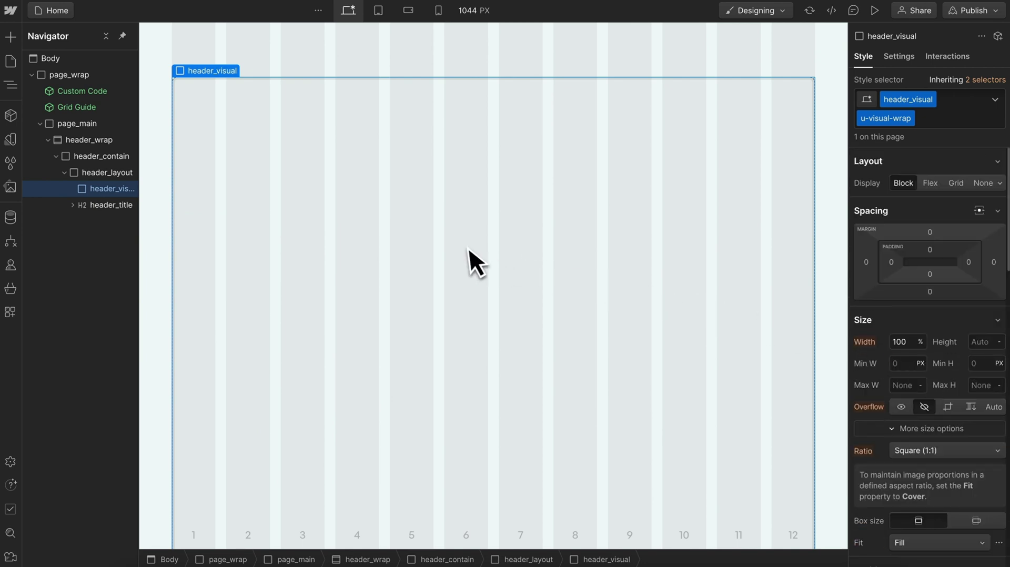
key(ctrl+k)
text(glob)
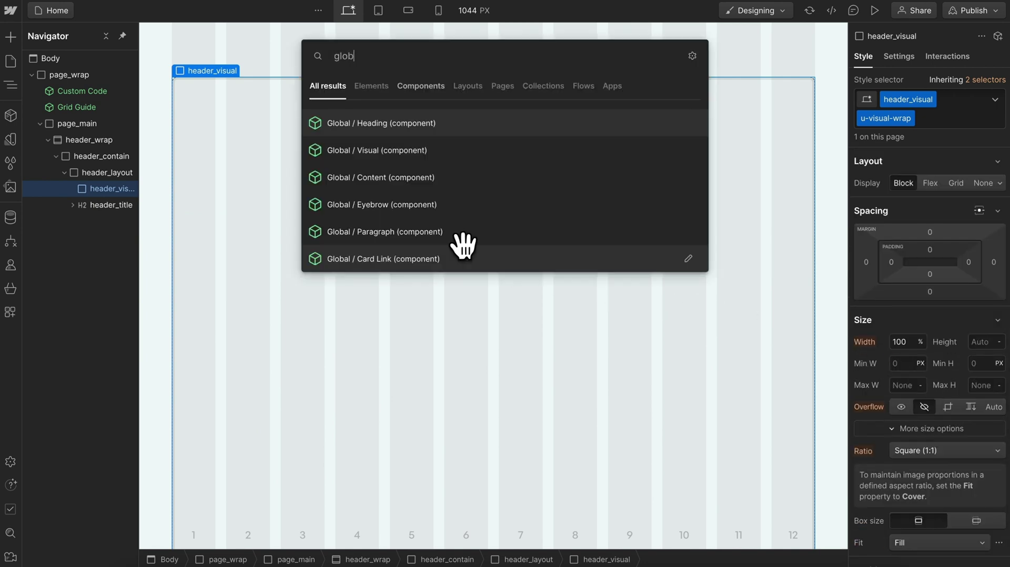
click(364, 151)
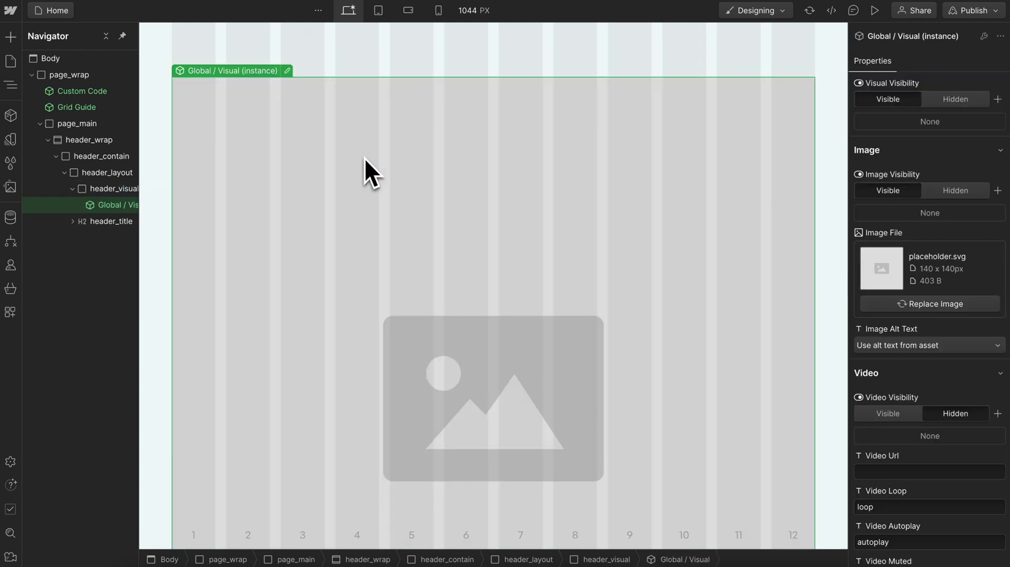
click(924, 305)
click(59, 129)
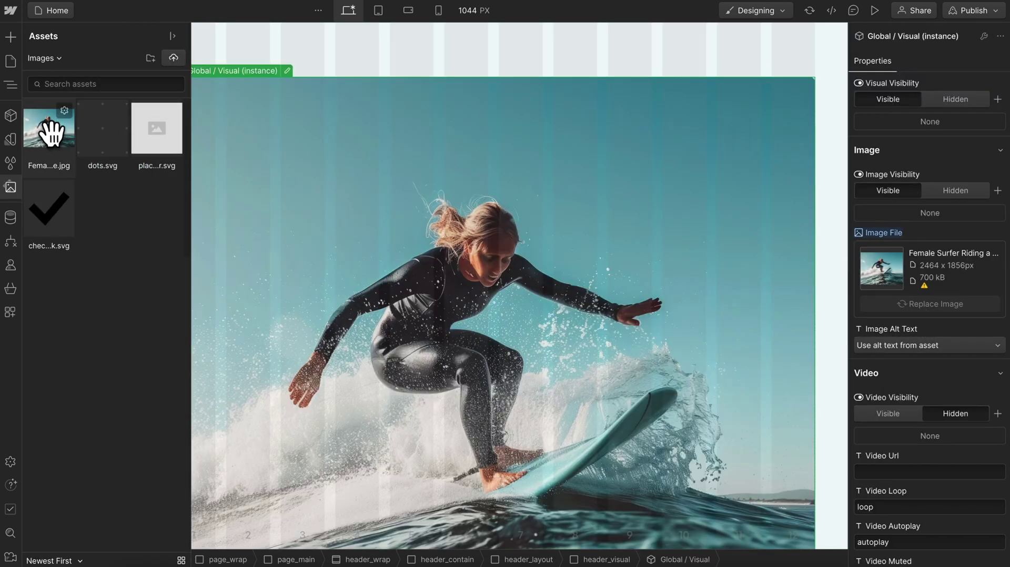
key(z)
click(112, 188)
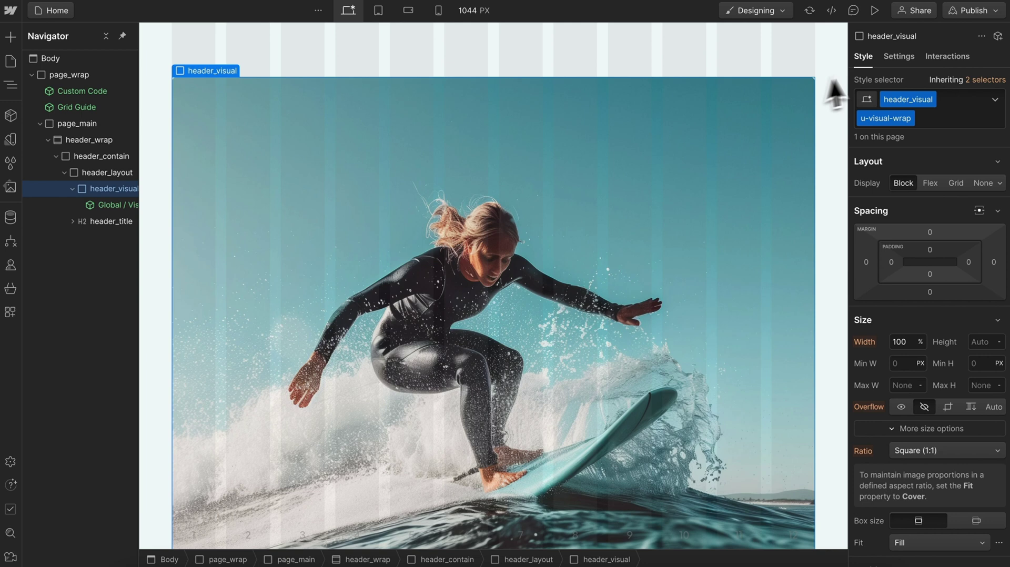
Set header_visual's width to calc(var(--column-width) * 3 - var(--grid-gap--main)).
click(891, 335)
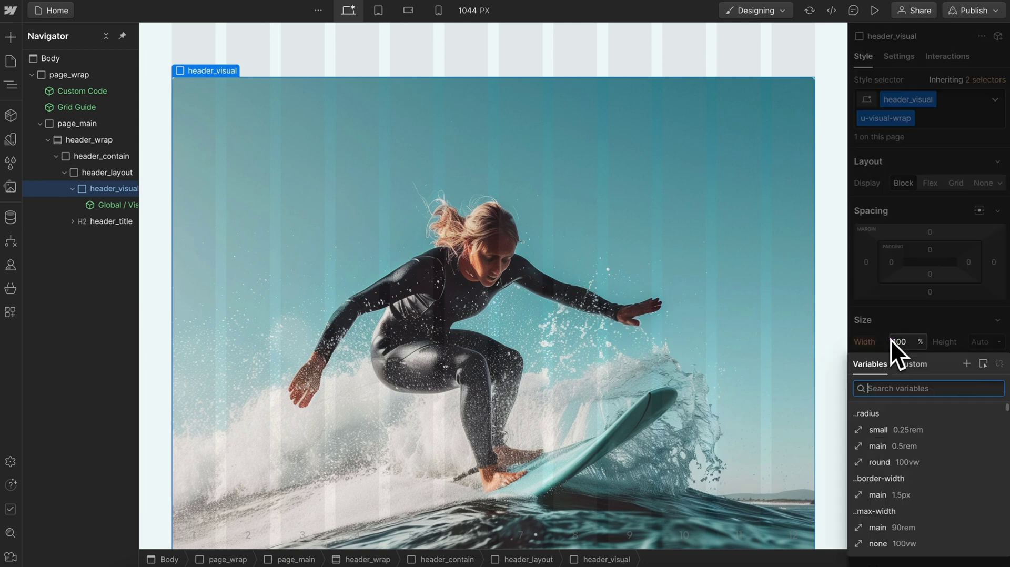
click(910, 363)
text(--col)
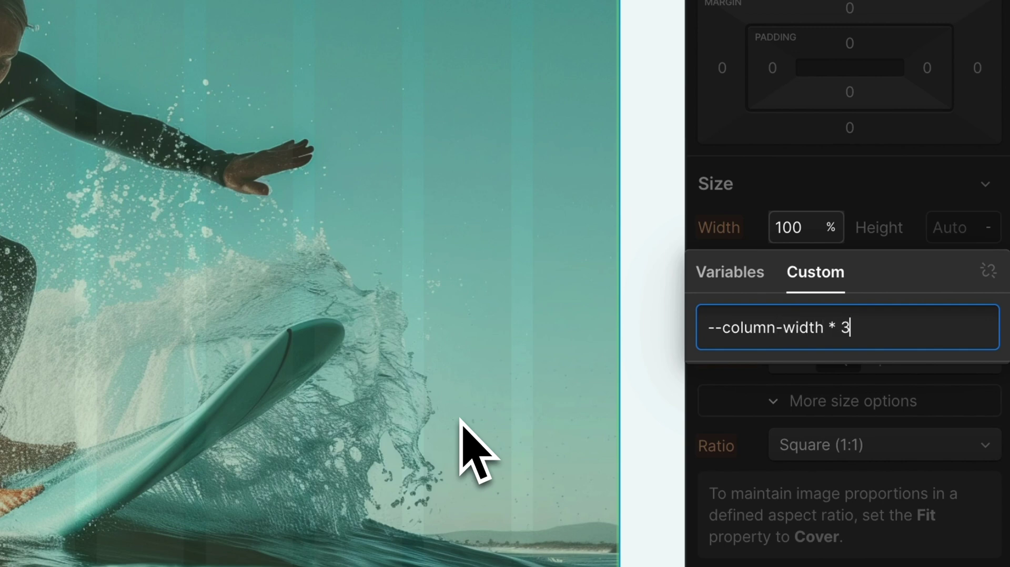
text(umn-width) * 3))
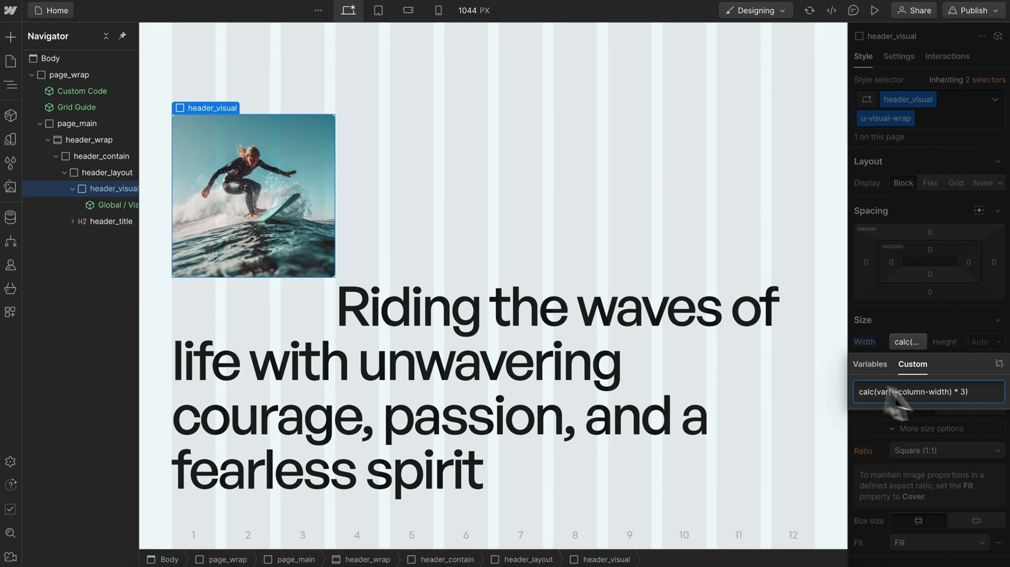
triple_click(858, 392)
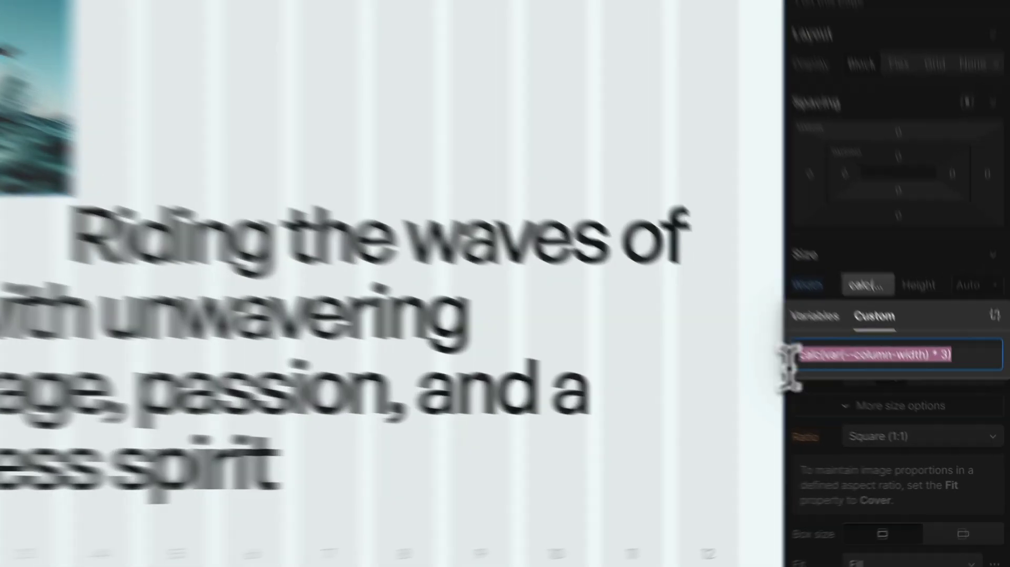
text(--column-w)
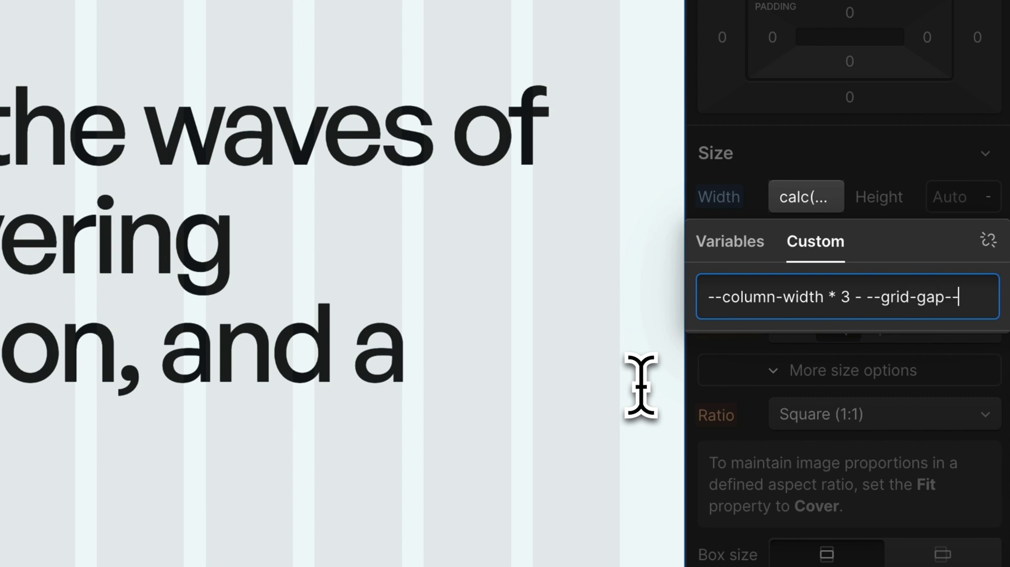
text(main)
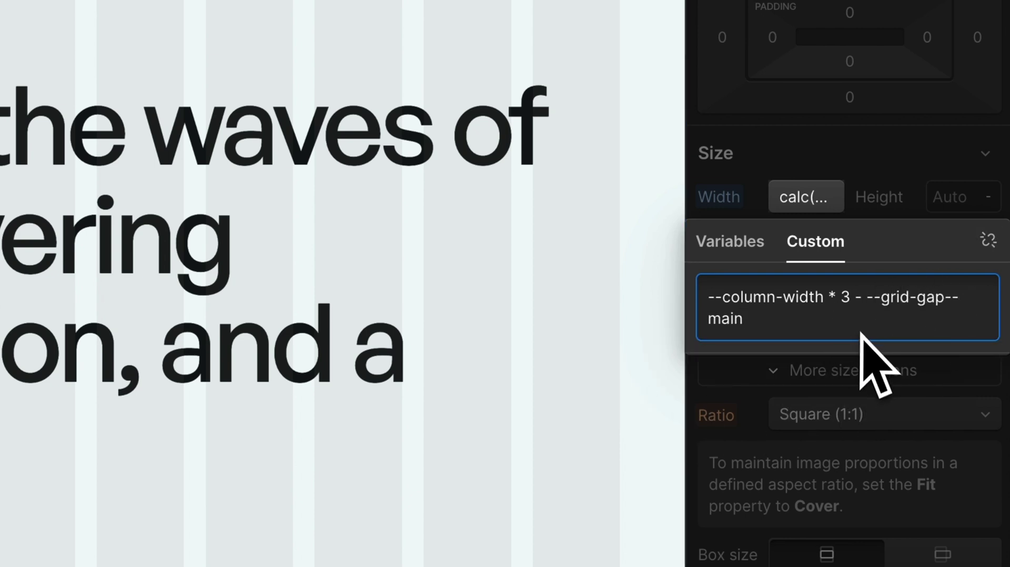
key(Return)
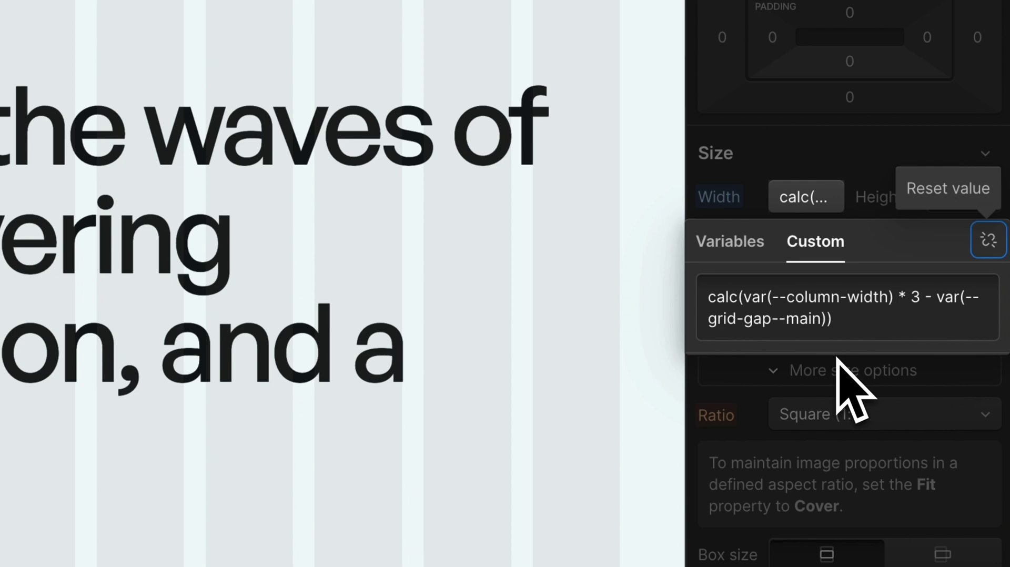
click(946, 320)
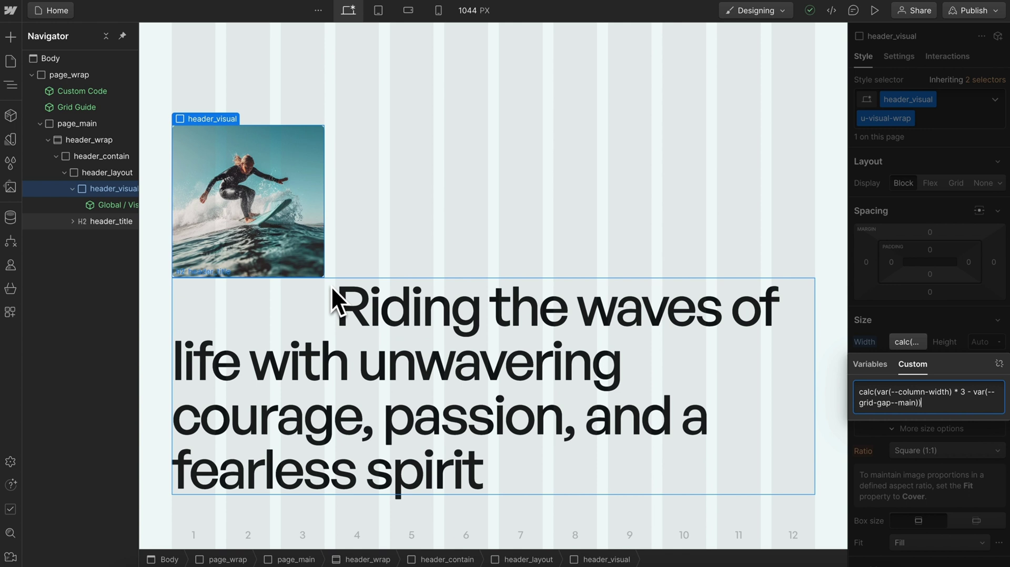
Try negative bottom margins on the surfer image, first -2rem, then about -4.4rem.
click(923, 309)
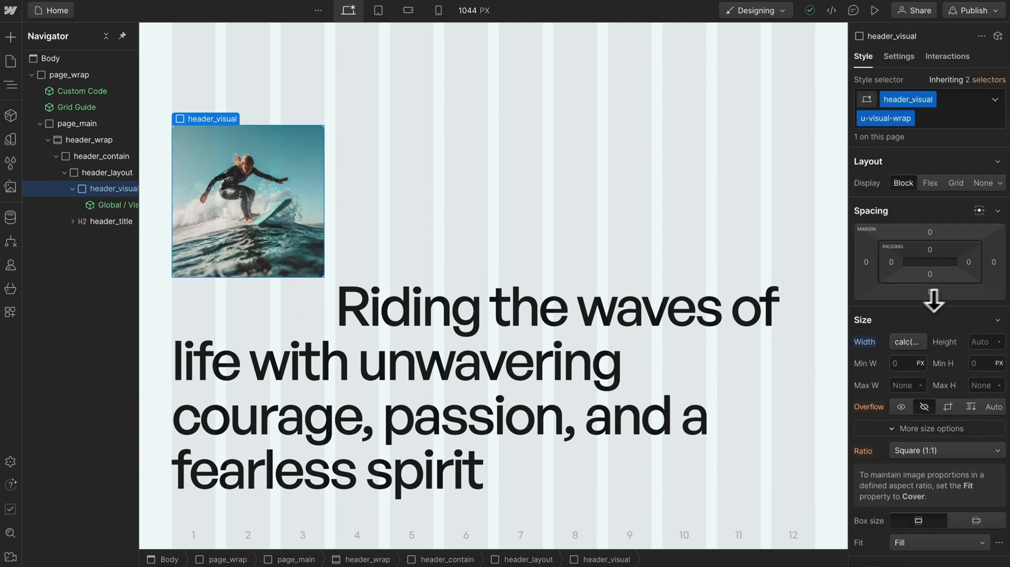
click(931, 292)
text(-2rem)
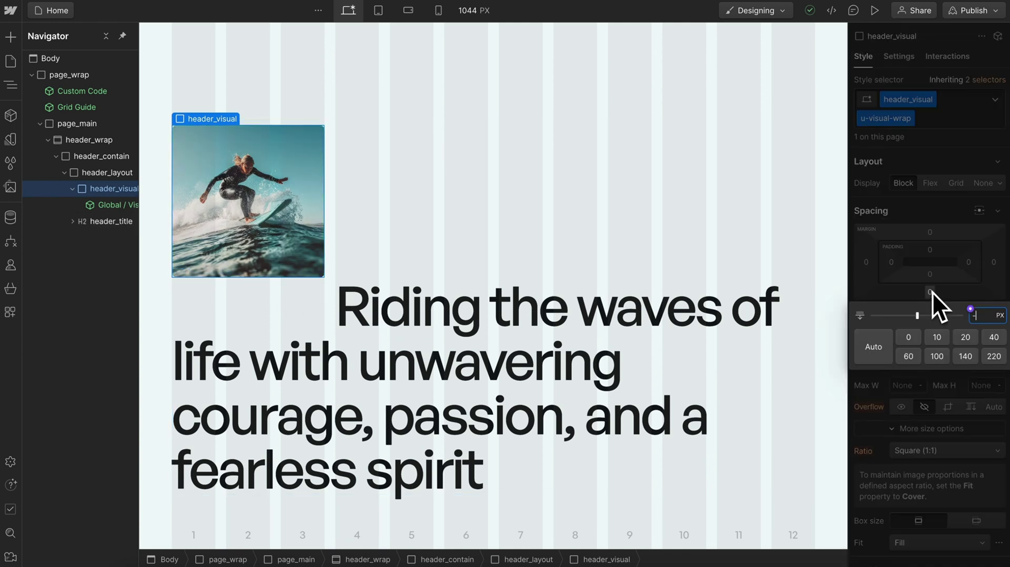
key(Return)
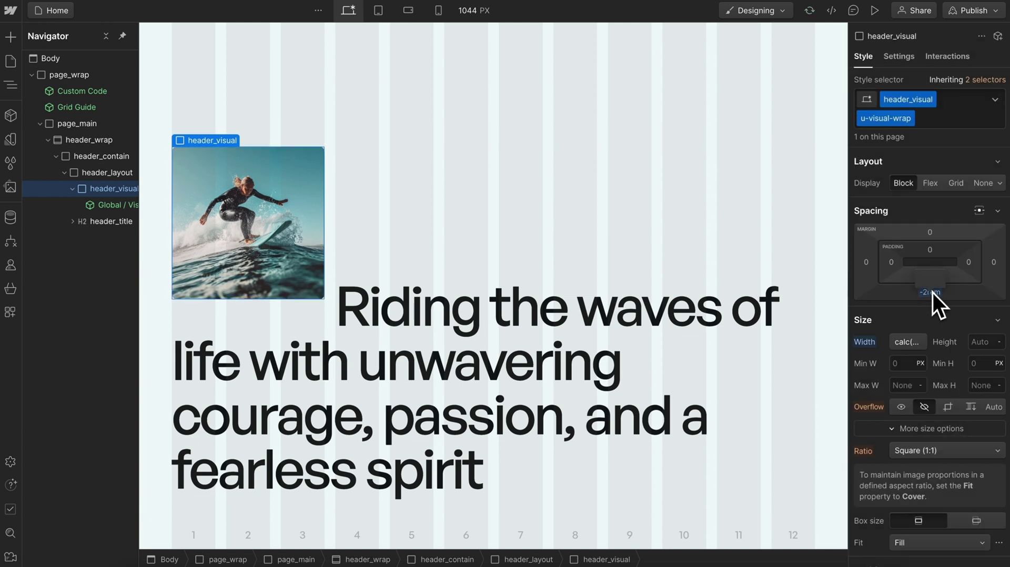
click(932, 293)
key(alt+Up)
key(alt+Up)
key(alt+Up)
key(alt+Up)
key(BackSpace)
key(BackSpace)
key(BackSpace)
text(5)
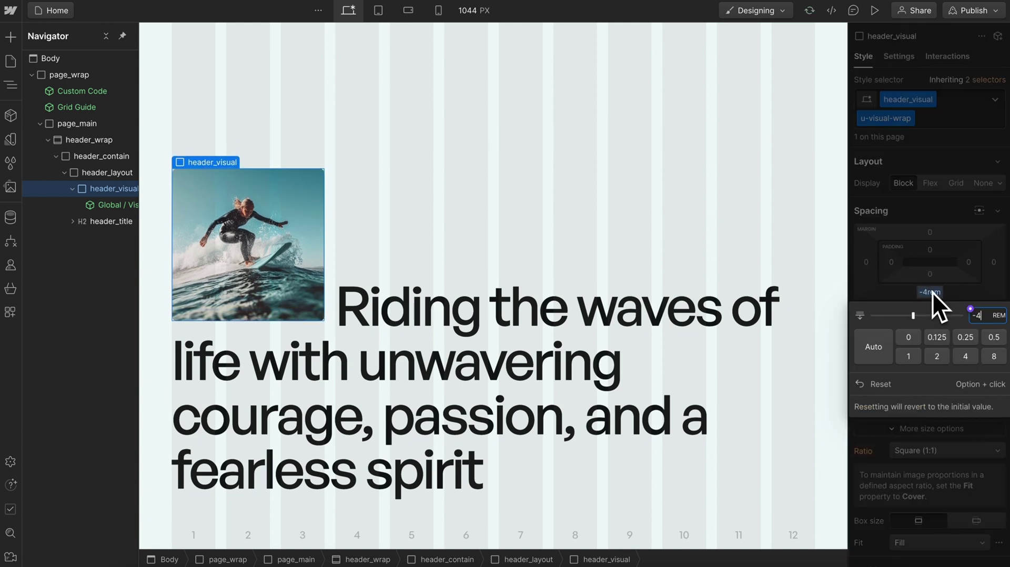
key(alt+Up)
key(alt+Up)
key(alt+Up)
key(alt+Up)
key(alt+Up)
key(alt+Up)
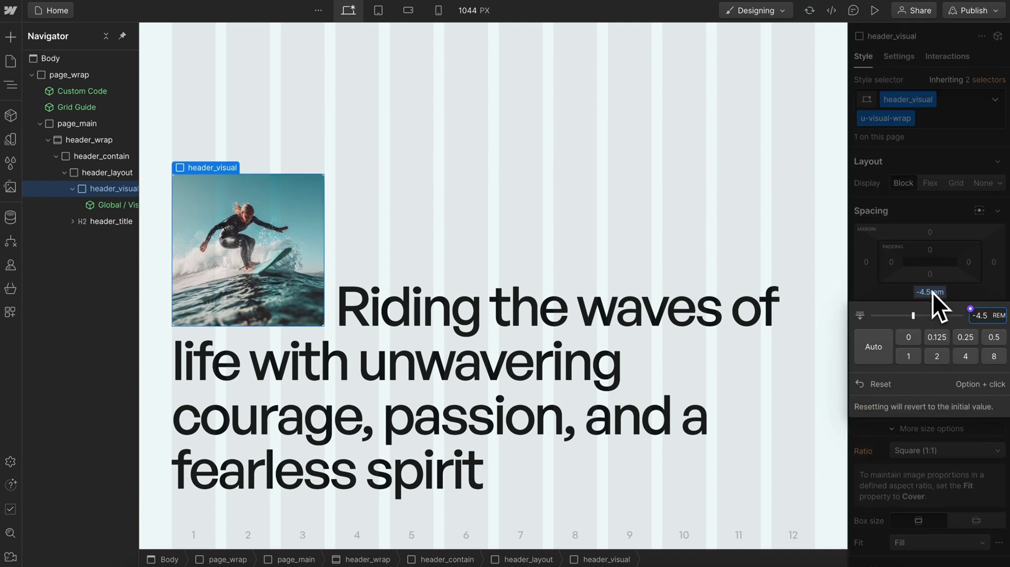
click(954, 265)
Check the tablet view, return to desktop, and reset the bottom margin to 0.
click(380, 10)
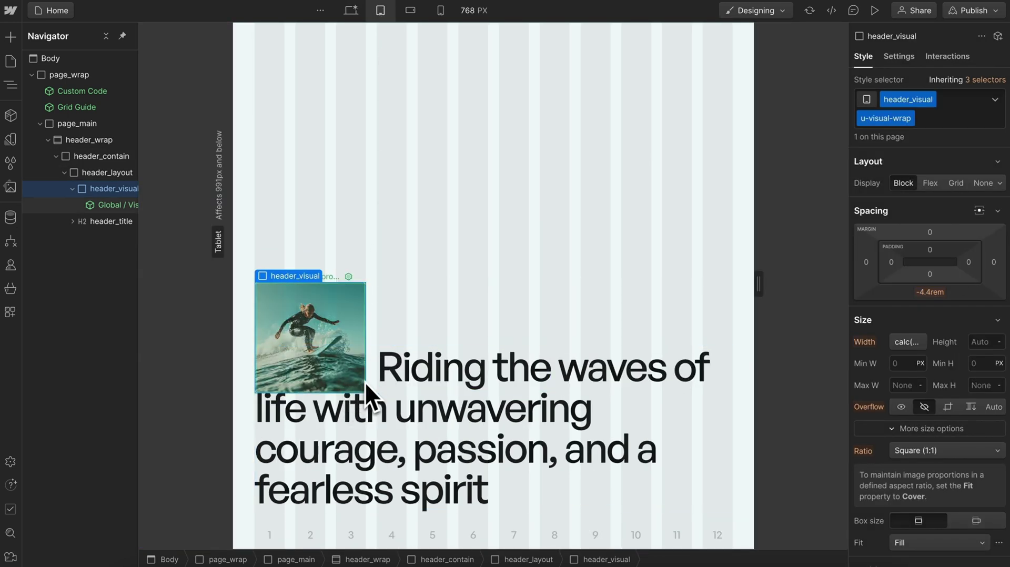
click(353, 12)
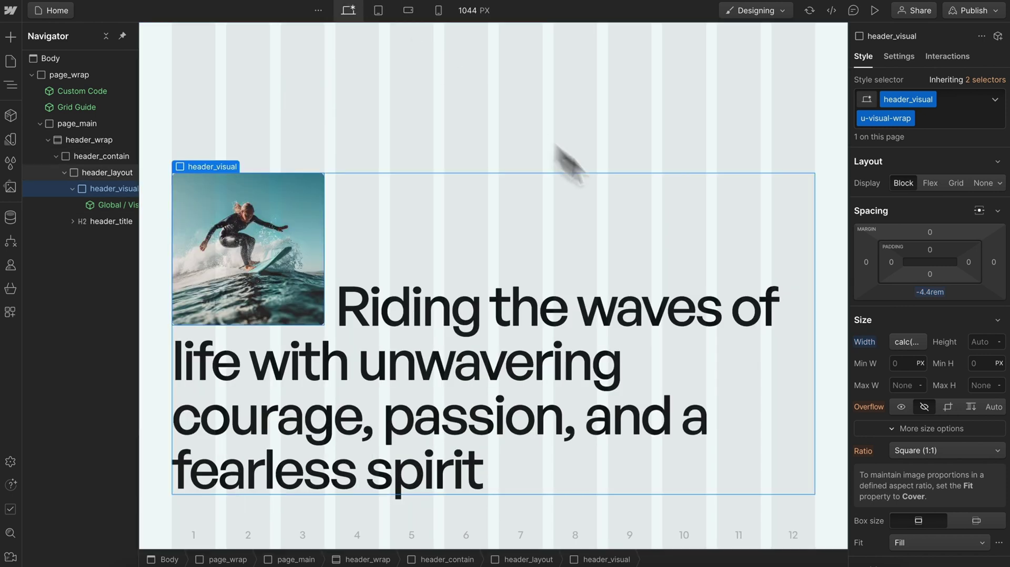
alt+click(936, 298)
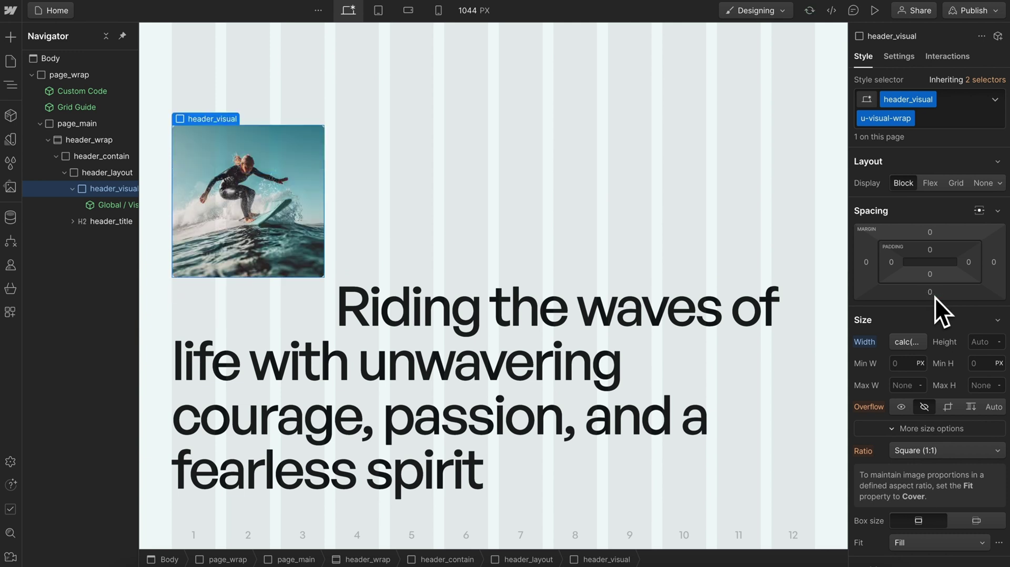
Remove the u-text-h1 combo class from the header_title heading.
click(290, 322)
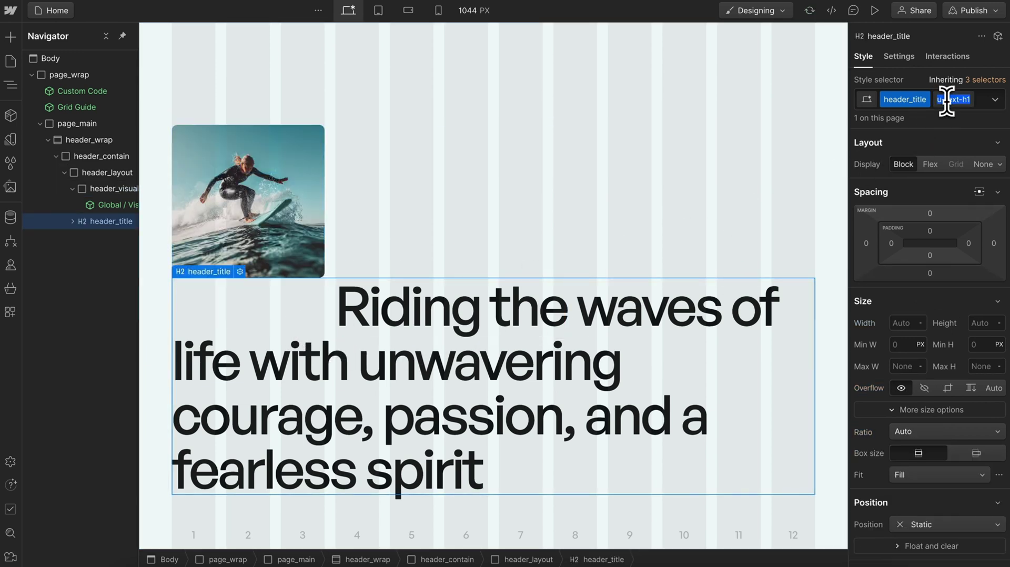
click(982, 103)
key(BackSpace)
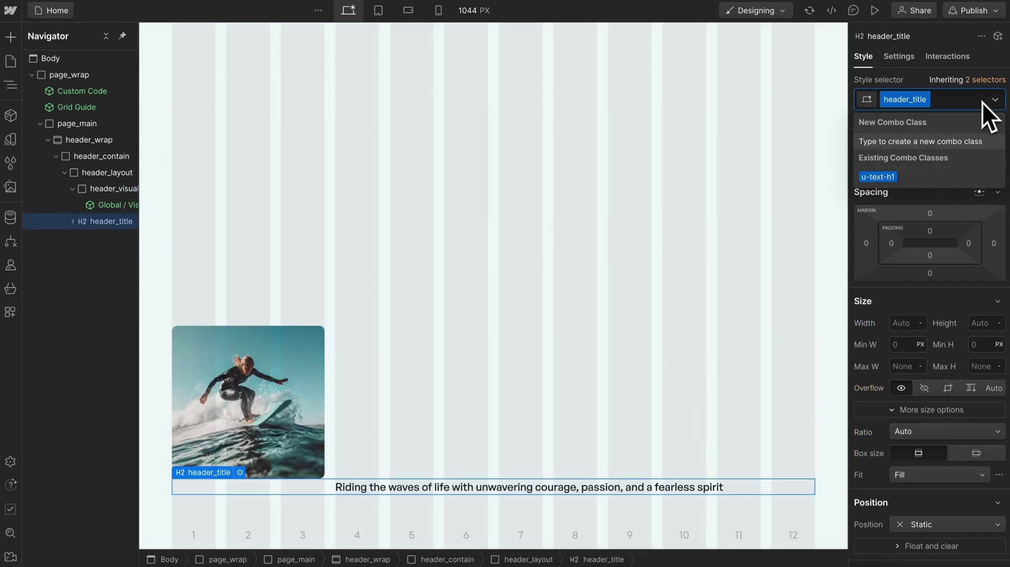
key(Escape)
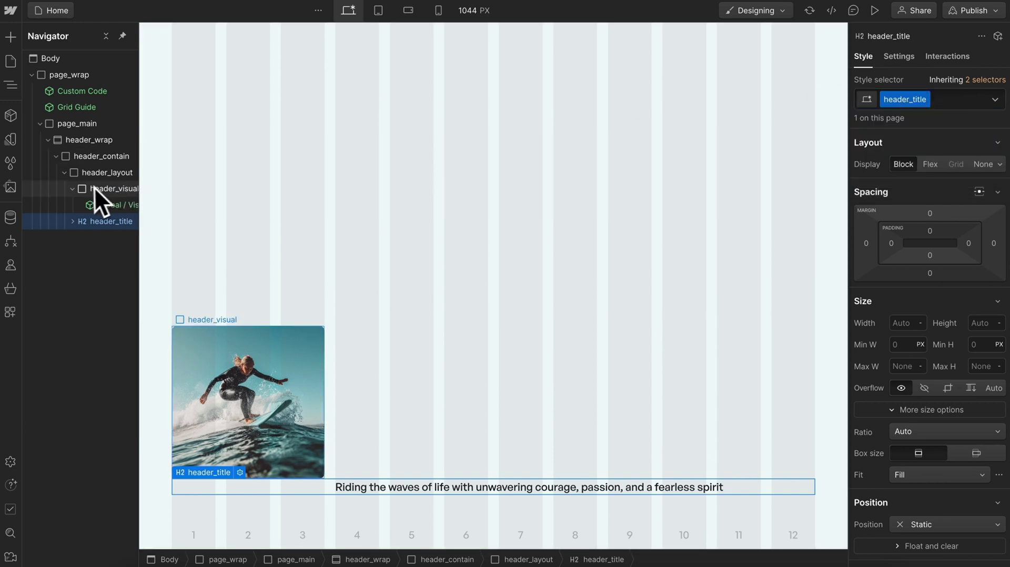
Add u-text-h1 as a combo class on the header_layout wrapper.
click(74, 189)
click(112, 172)
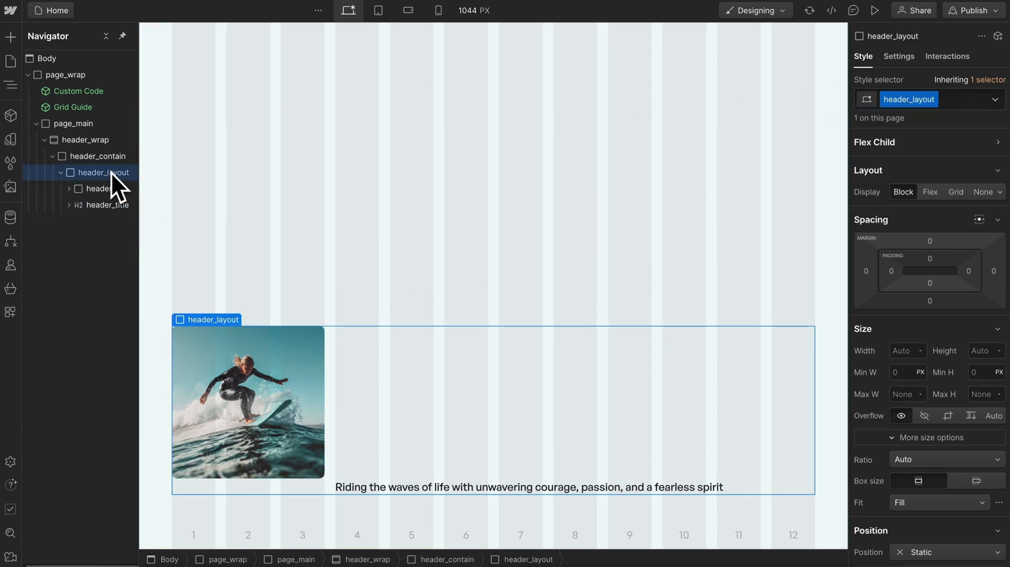
click(965, 101)
text(u-text-h1)
key(Return)
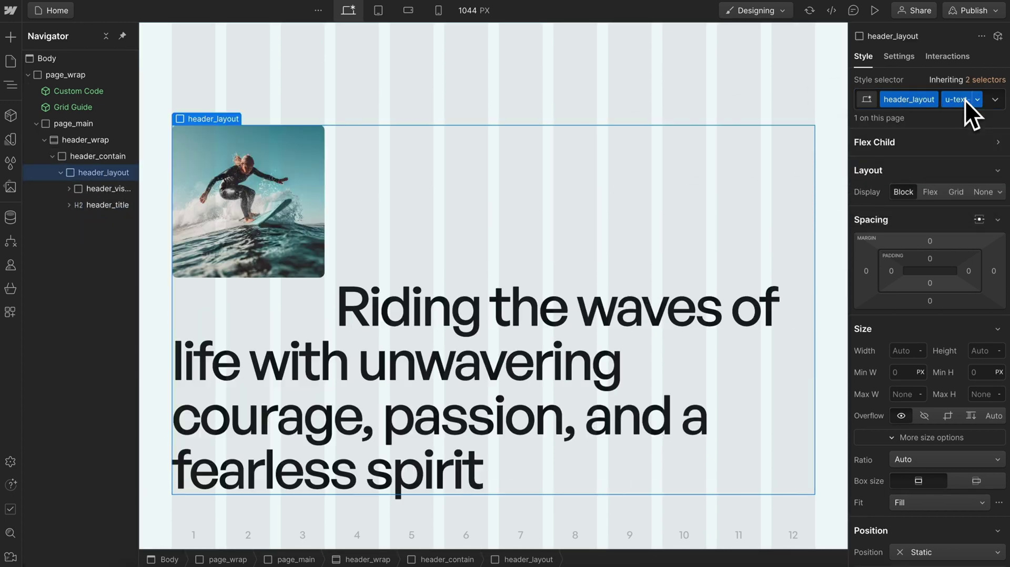
Give the surfer image a -0.9em bottom margin and check the overlap at tablet width.
click(96, 189)
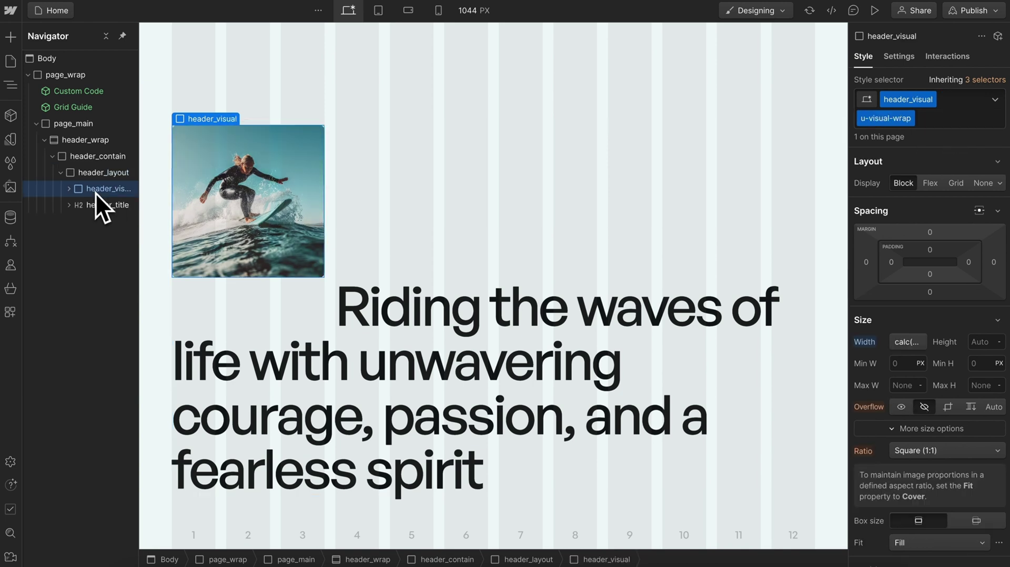
click(935, 296)
text(-1em)
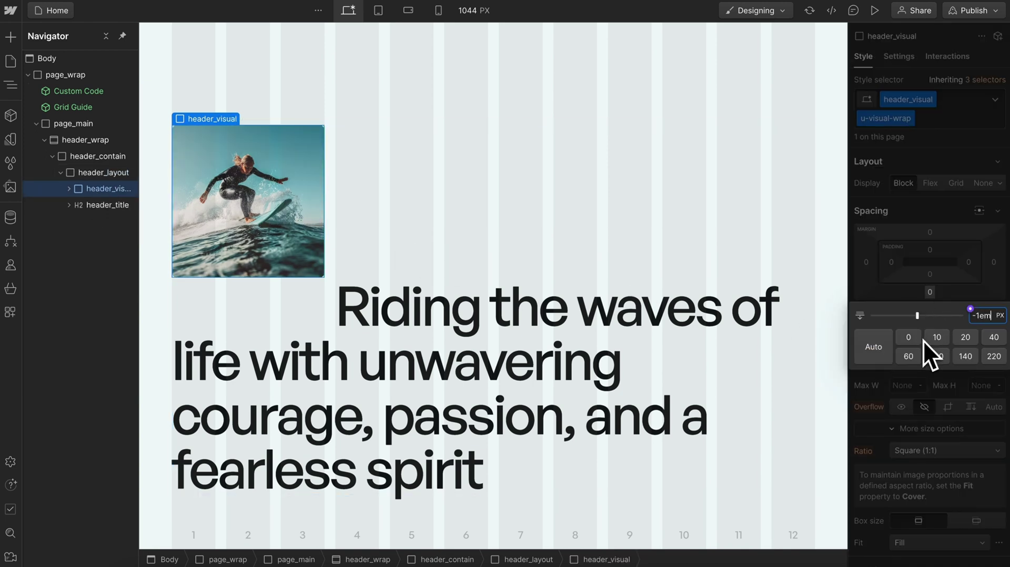
key(Return)
click(932, 294)
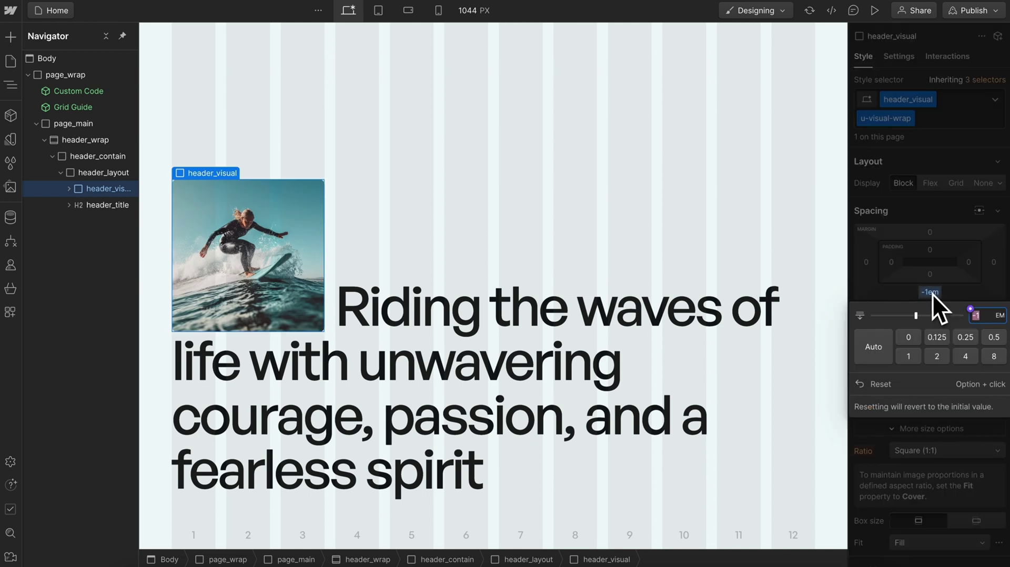
key(alt+Up)
key(alt+Up)
key(alt+Down)
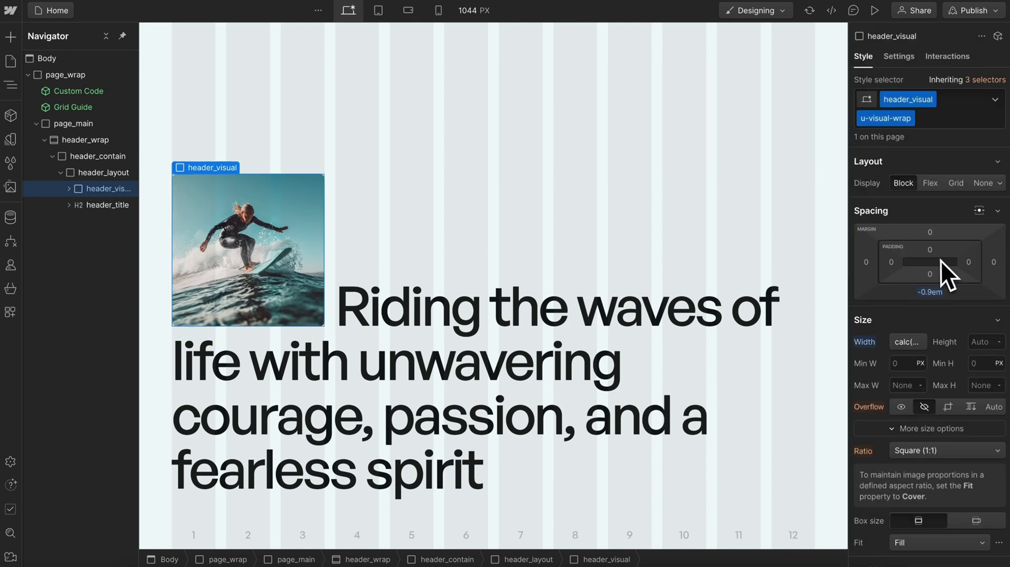
click(378, 10)
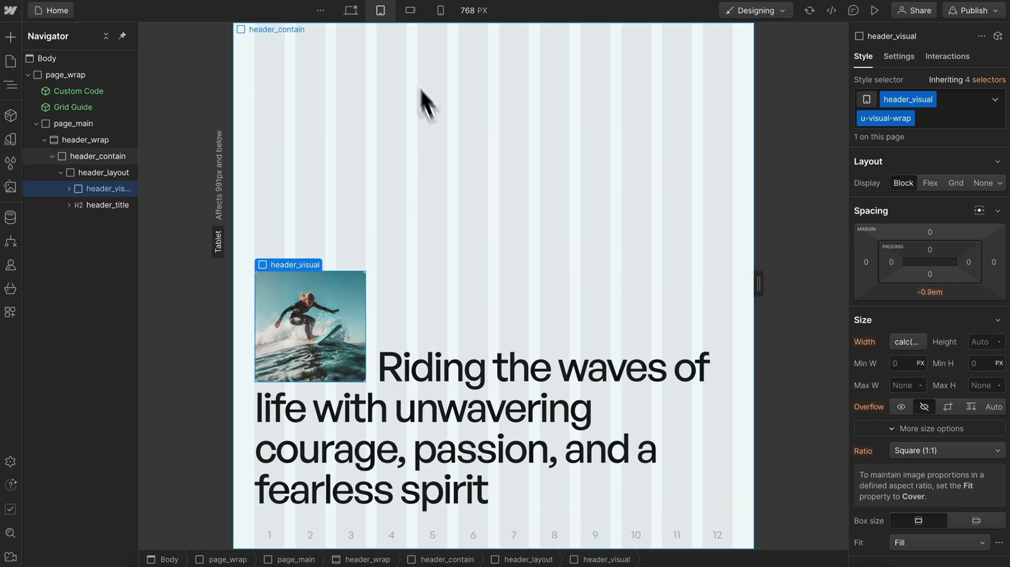
click(355, 10)
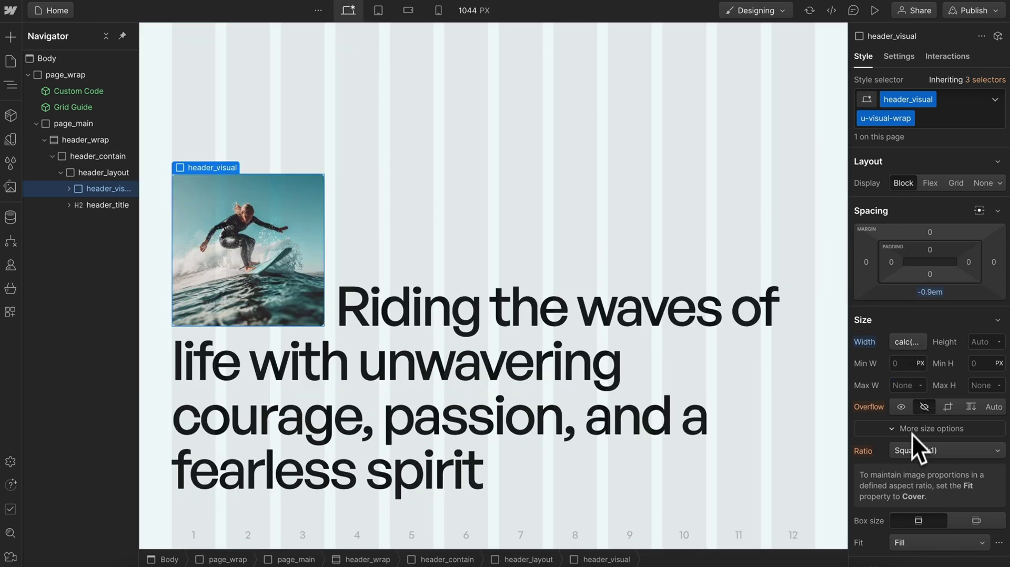
Set the surfer image's ratio to Landscape (3:2).
scroll(912, 434, down, 2)
click(919, 378)
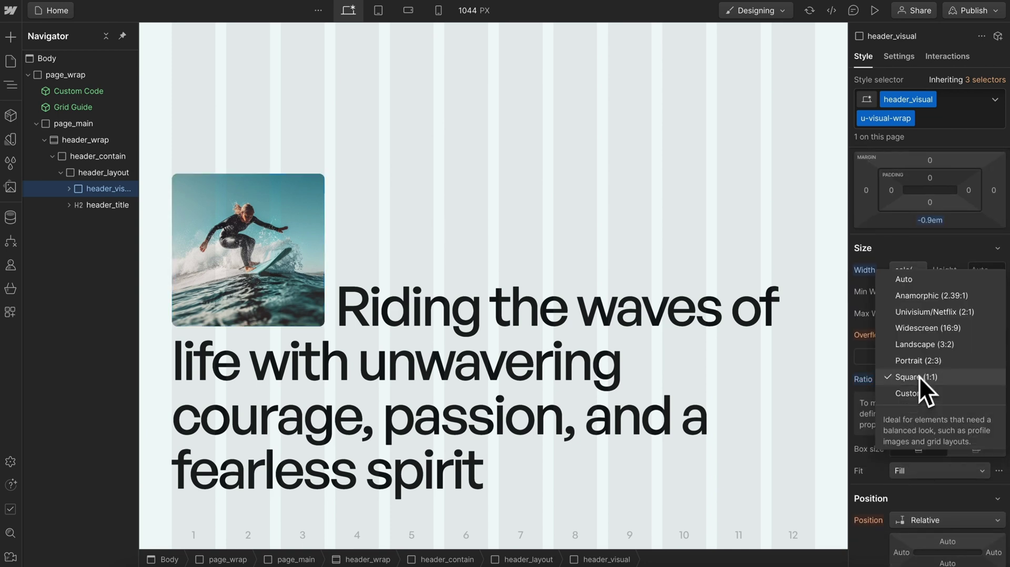
click(934, 343)
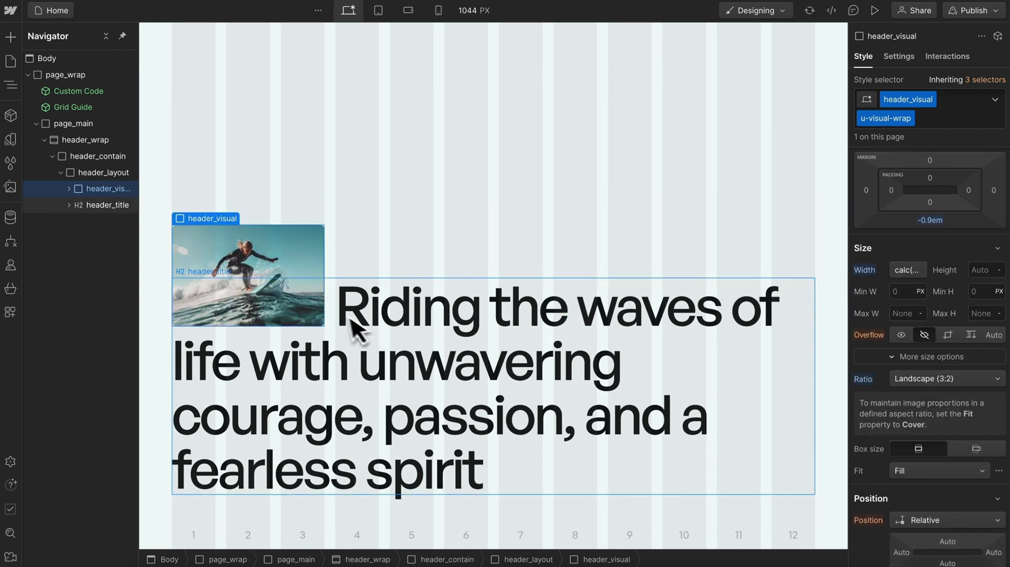
At Mobile Landscape, set the surfer image's width to 100% and bottom margin to 1rem.
click(388, 9)
click(407, 12)
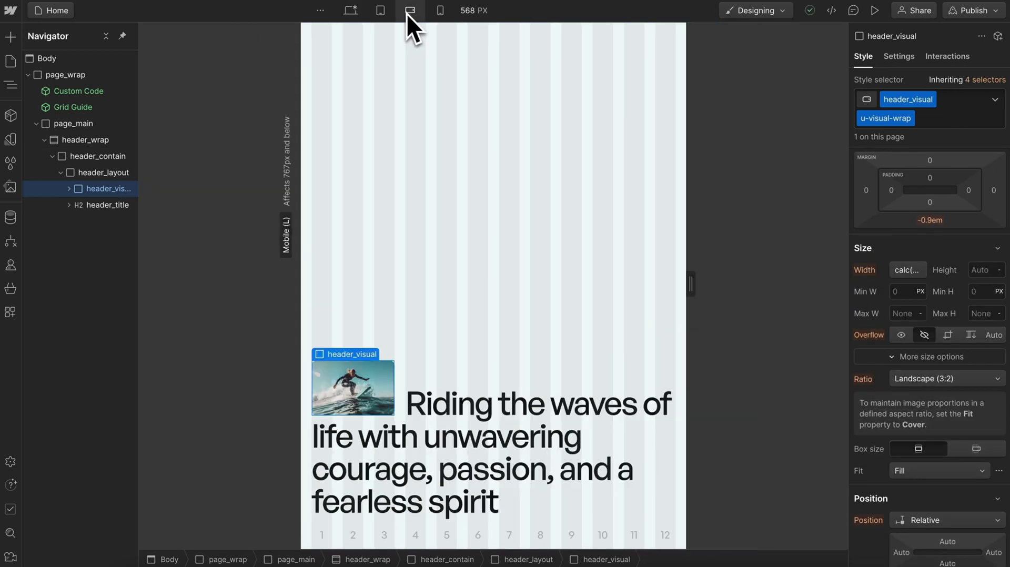
click(902, 270)
key(ctrl+a)
text(100)
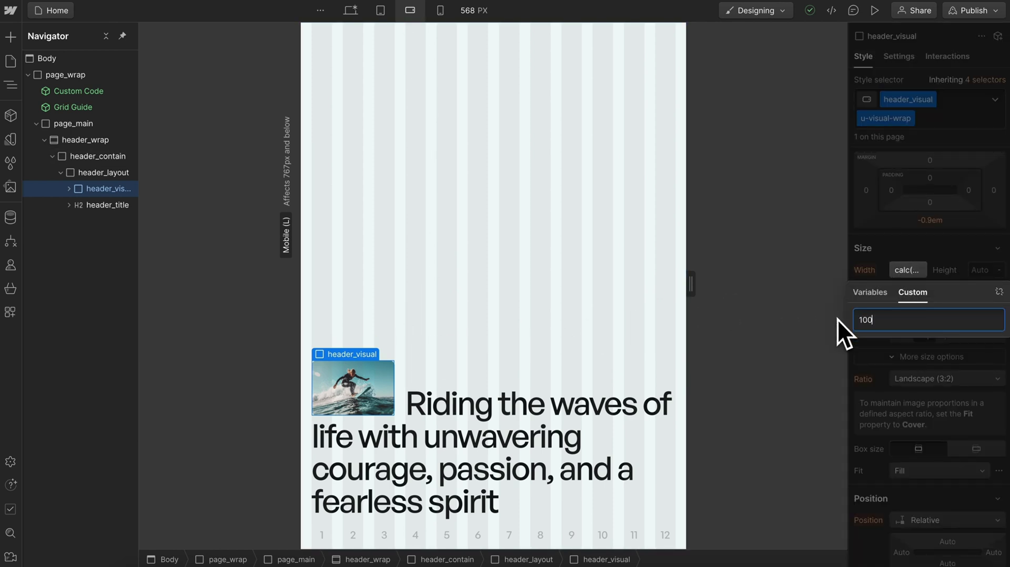
text(%)
key(Return)
click(927, 221)
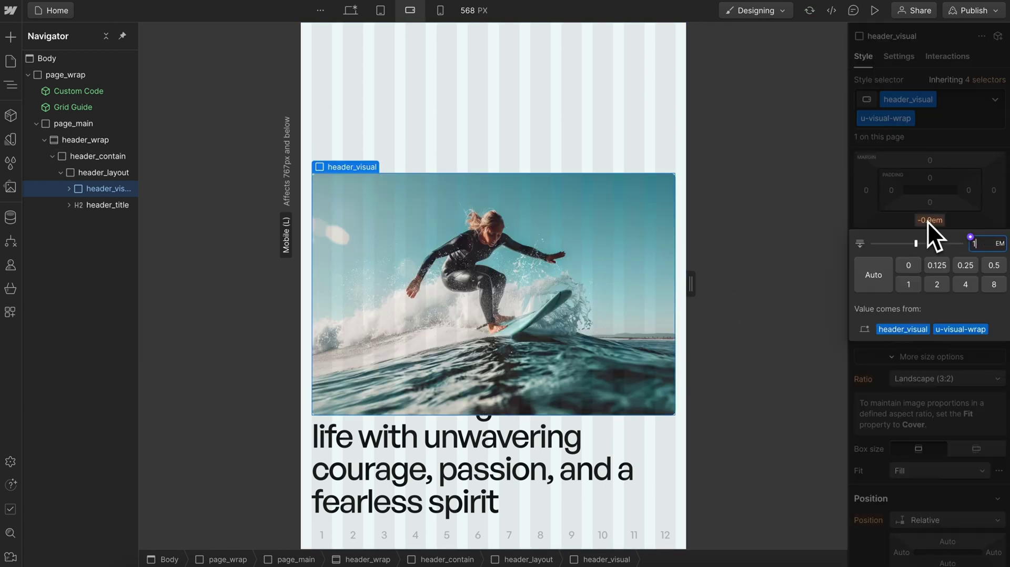
text(1)
key(Return)
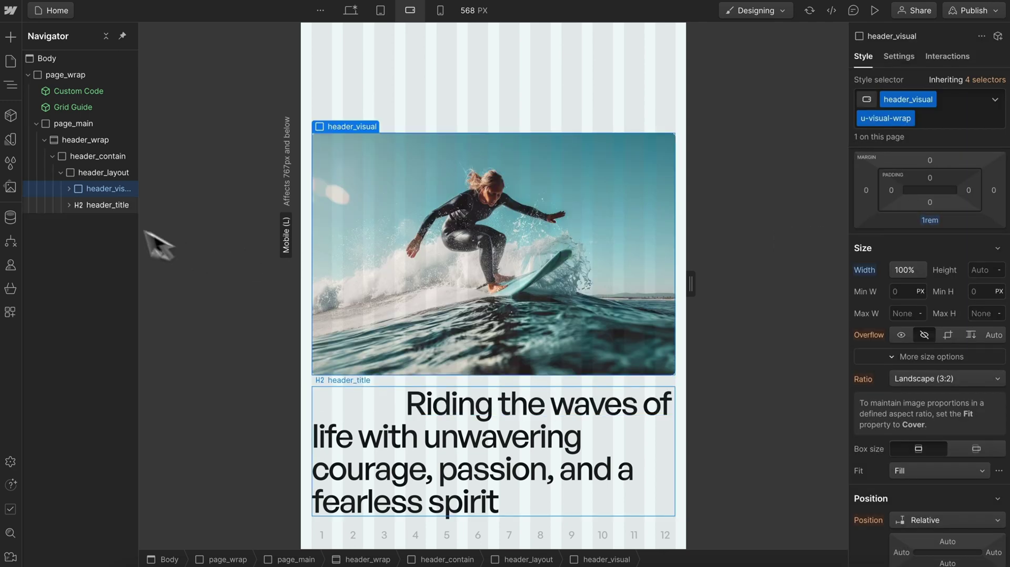
Replace the calc left margin on the 'Riding the' header_words span with 0.
click(81, 207)
click(406, 416)
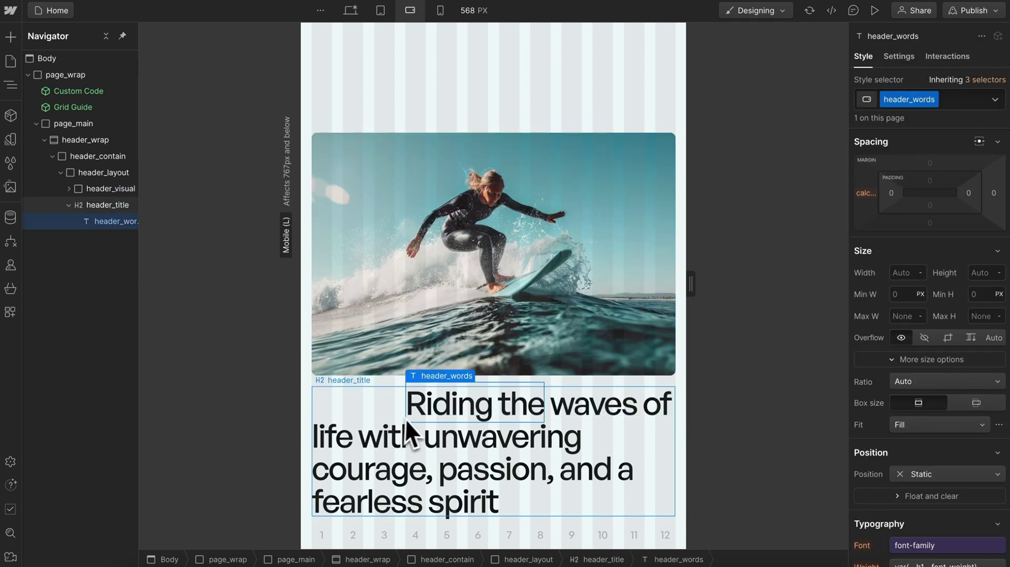
click(866, 194)
click(945, 218)
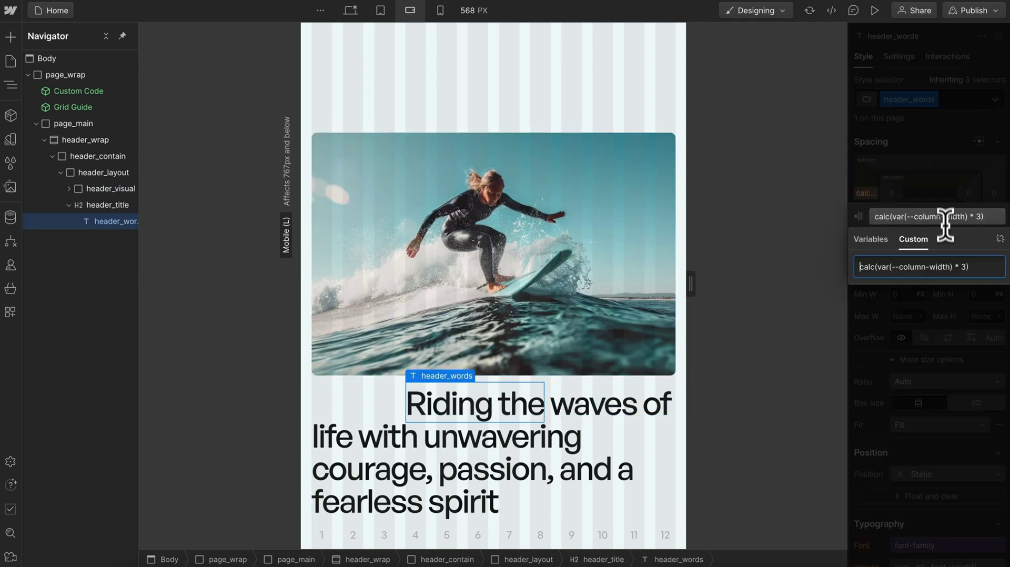
drag(973, 267, 889, 269)
text(0)
key(Return)
Close the margin popup, return to desktop width, and select the heading and its header_words text.
click(445, 14)
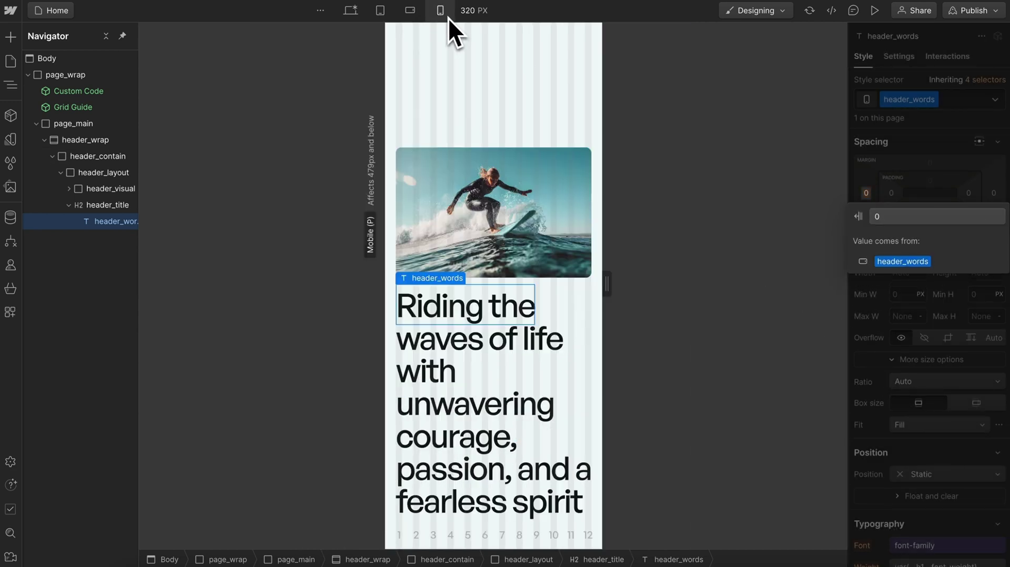
click(964, 132)
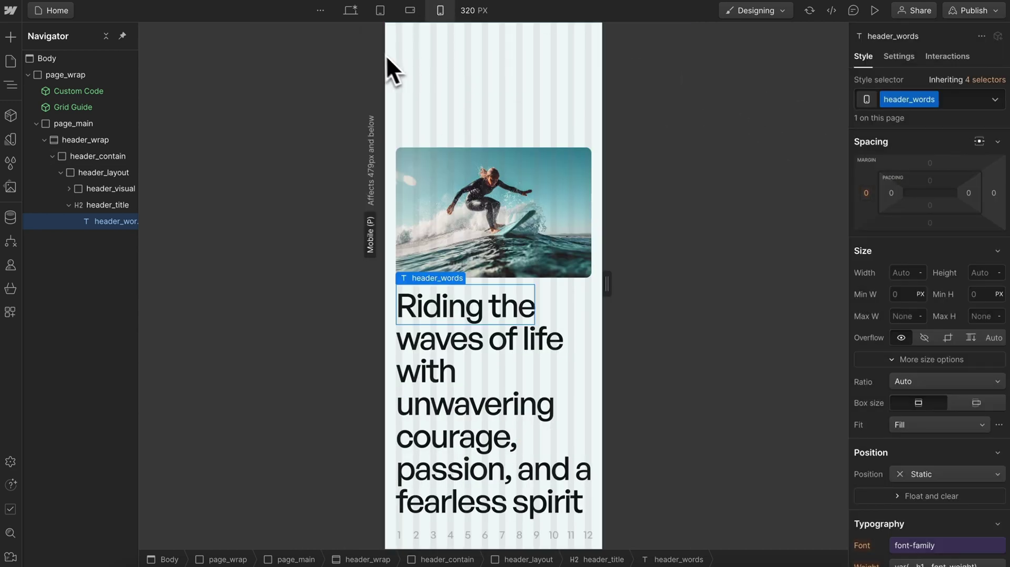
click(351, 11)
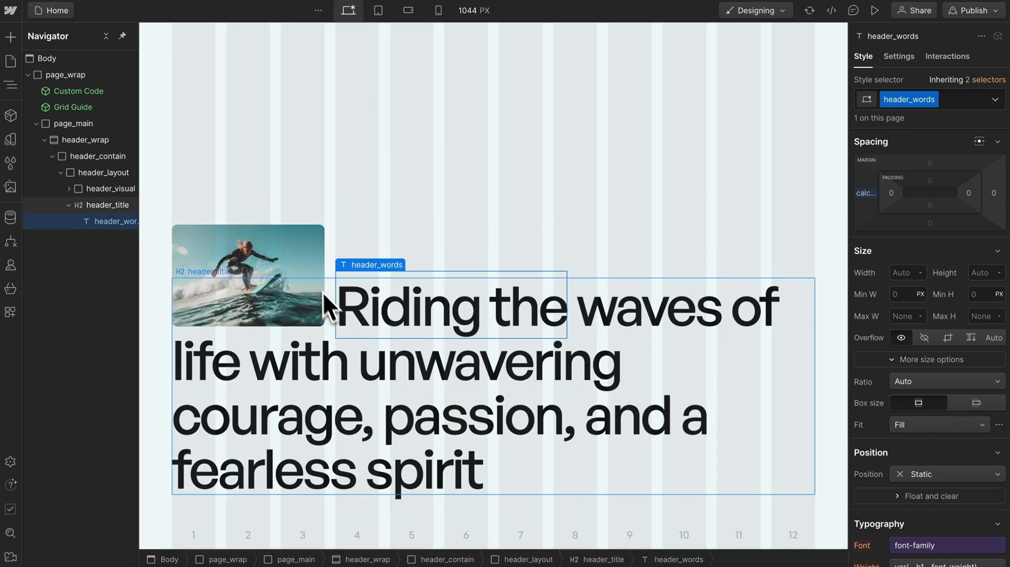
click(561, 453)
click(472, 304)
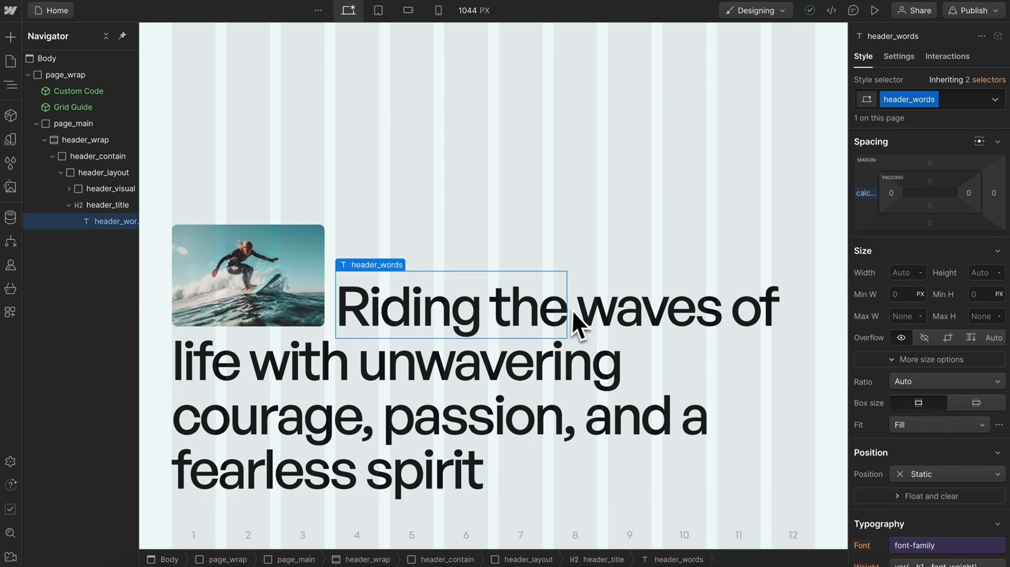
click(515, 471)
Clear the heading text's formatting, wrap it in a span, and give the span the header_words class.
double_click(500, 322)
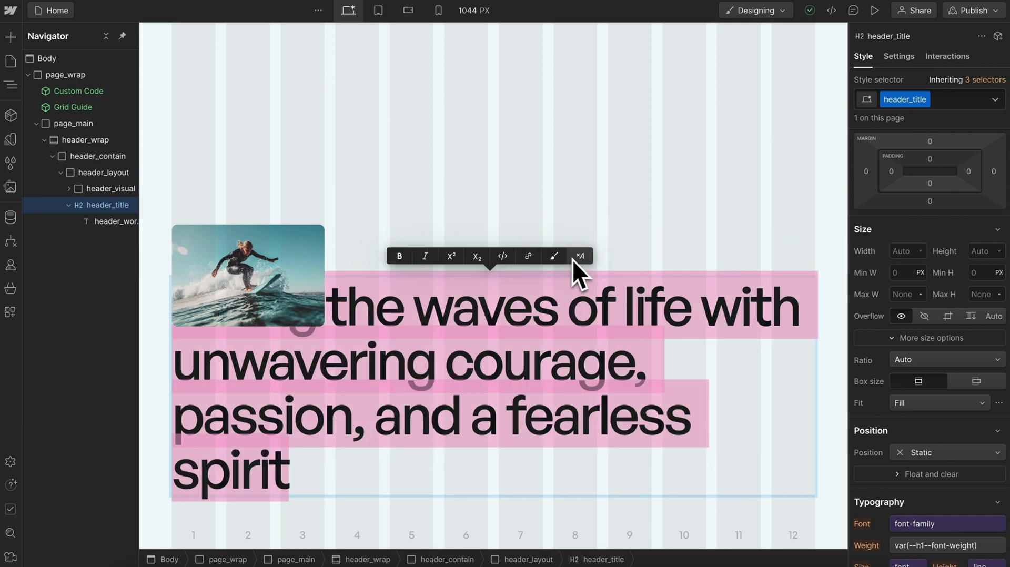
click(571, 257)
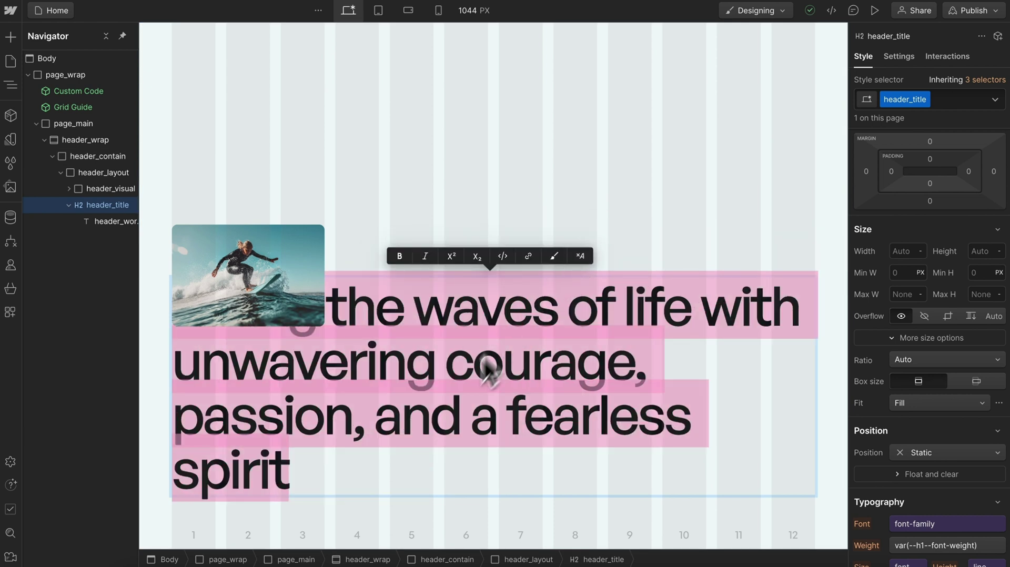
click(555, 258)
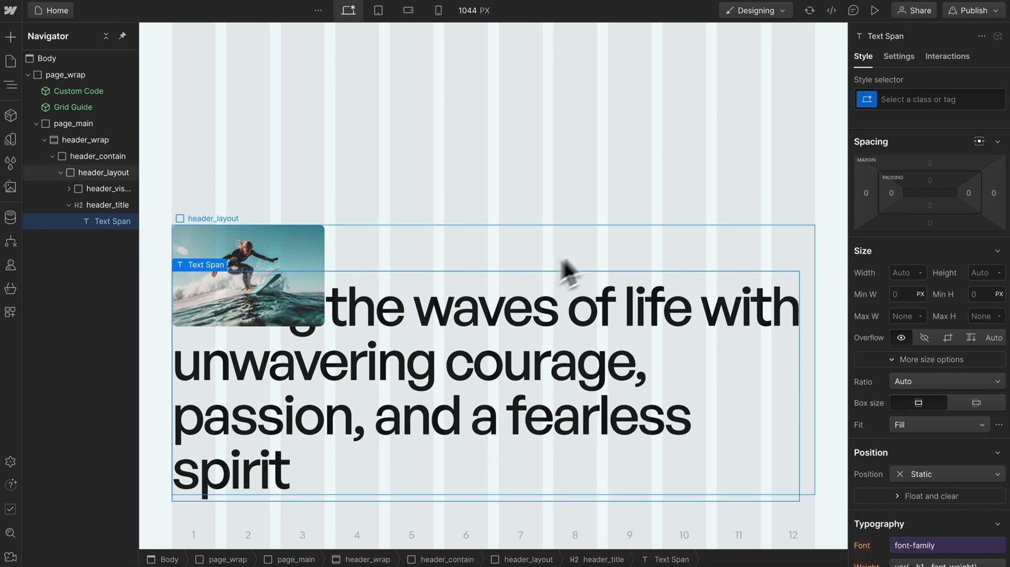
click(955, 100)
text(header)
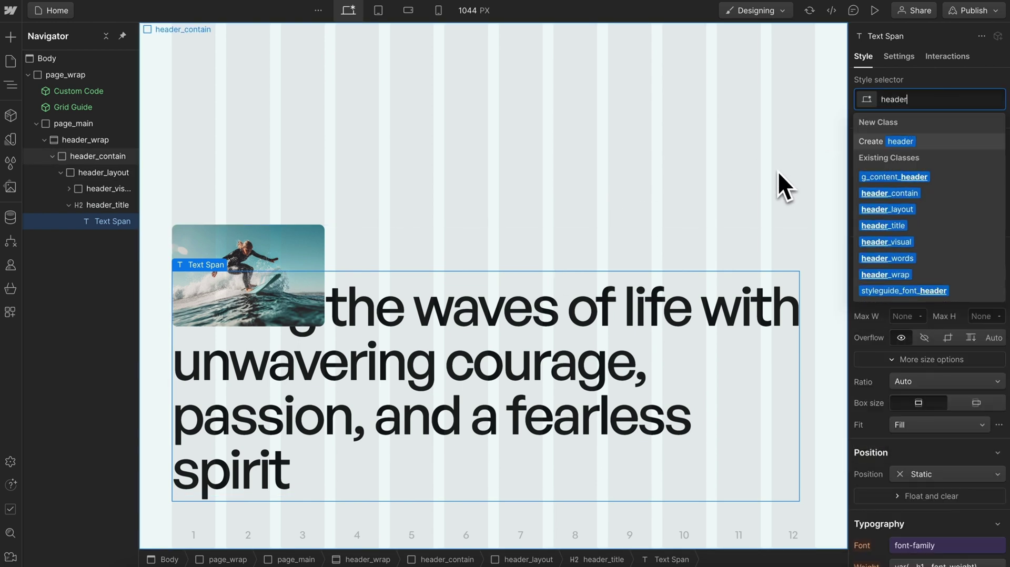
text(_wo)
click(894, 170)
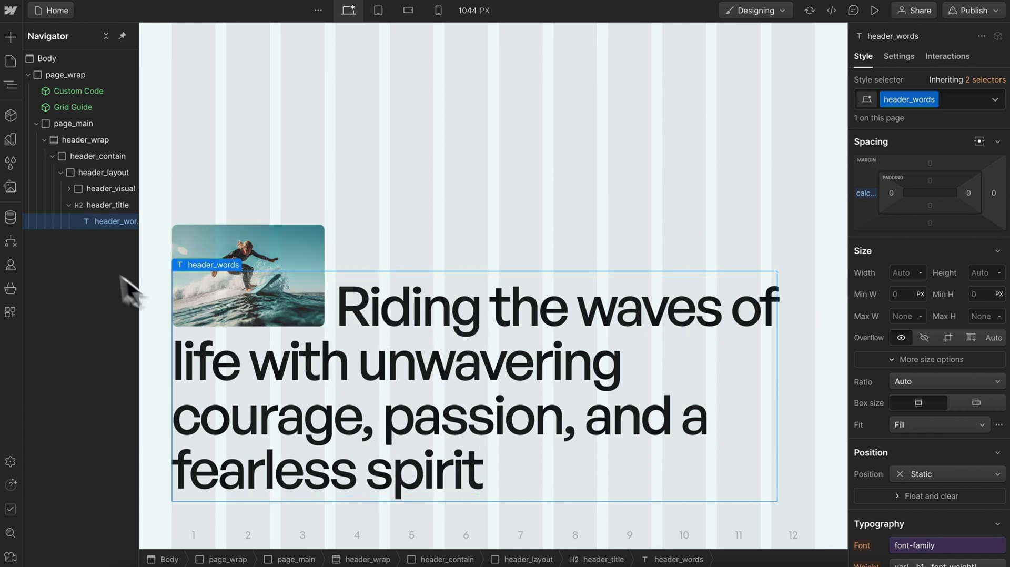
View the header_words span's settings, then the header_title heading's Heading 2 settings.
click(99, 205)
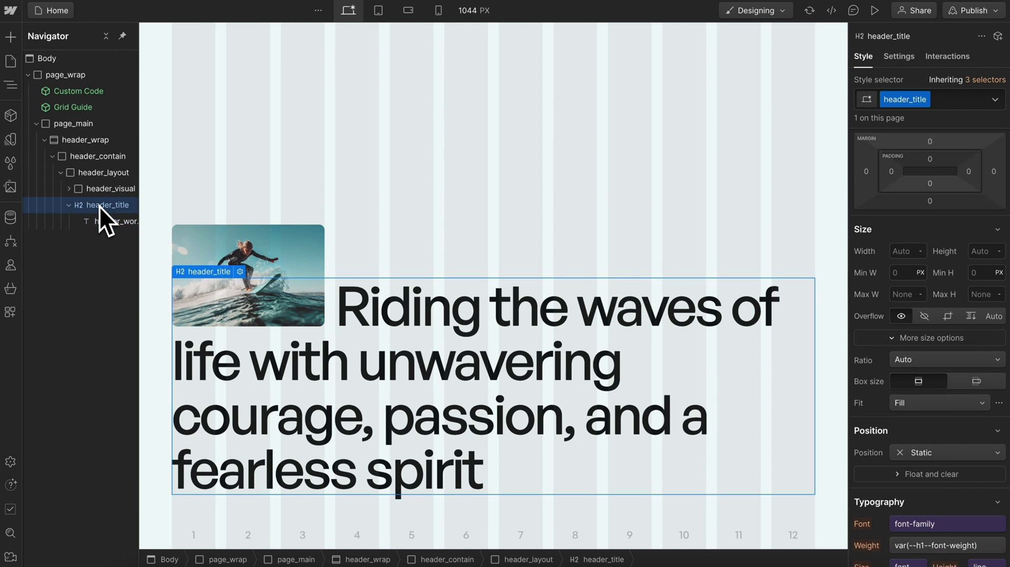
click(105, 220)
click(900, 57)
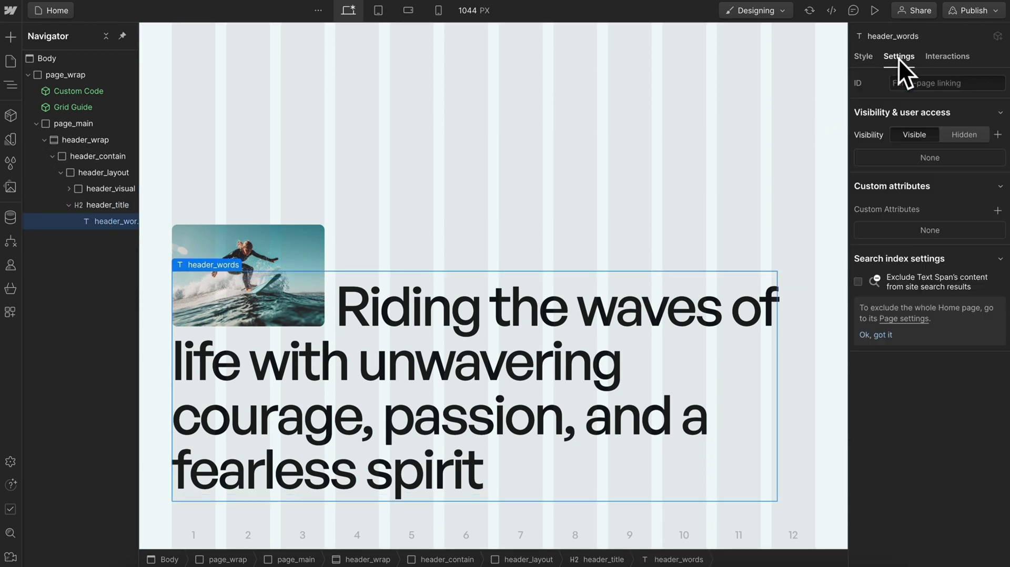
click(102, 205)
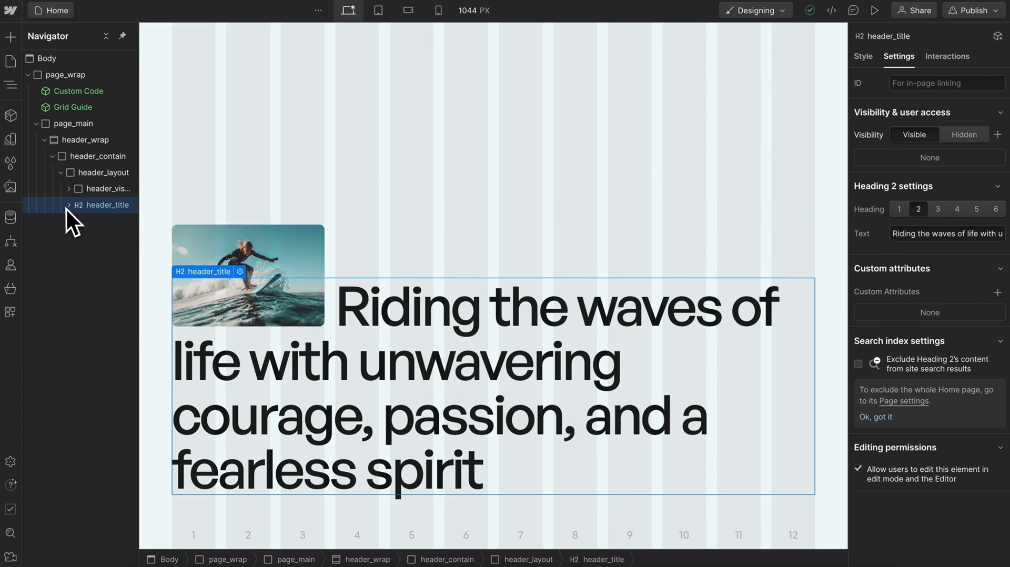
Insert a Custom Element with tag h2 inside header_layout.
click(98, 175)
key(ctrl+k)
text(cu)
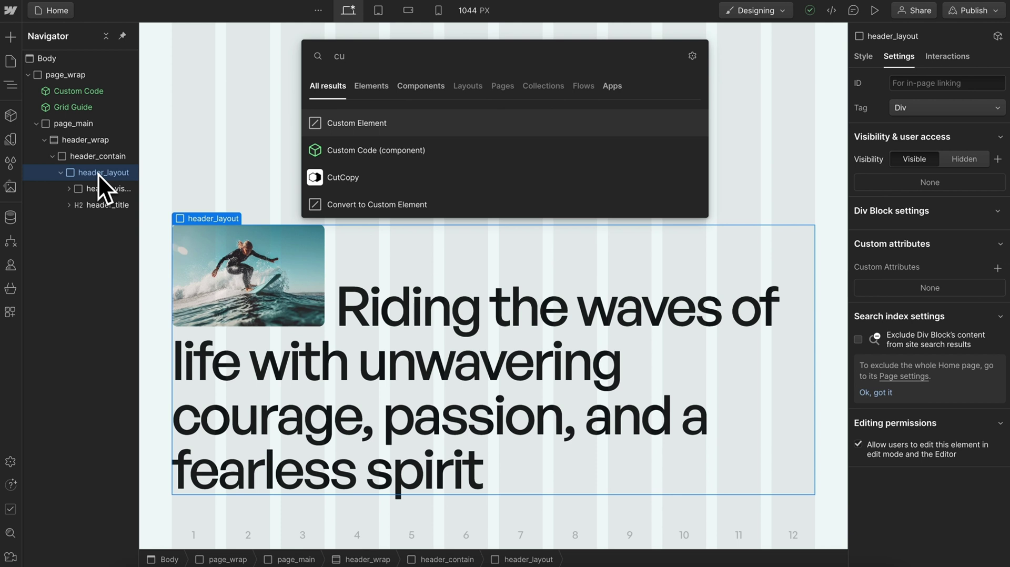
key(Return)
key(ctrl+a)
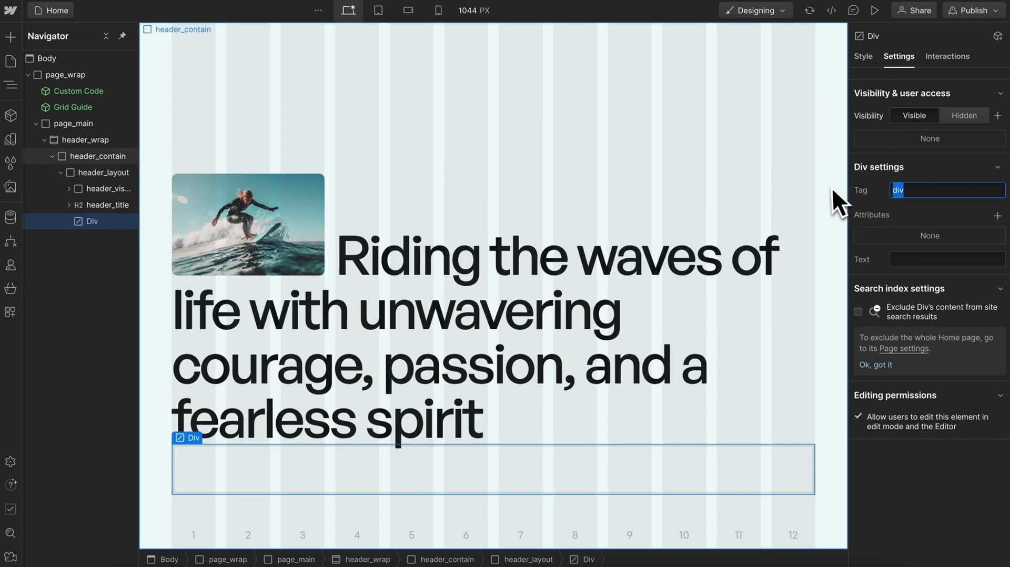
text(h2)
key(Return)
Nest a span Custom Element in the H2 and paste the heading sentence as its text.
key(ctrl+k)
text(cu)
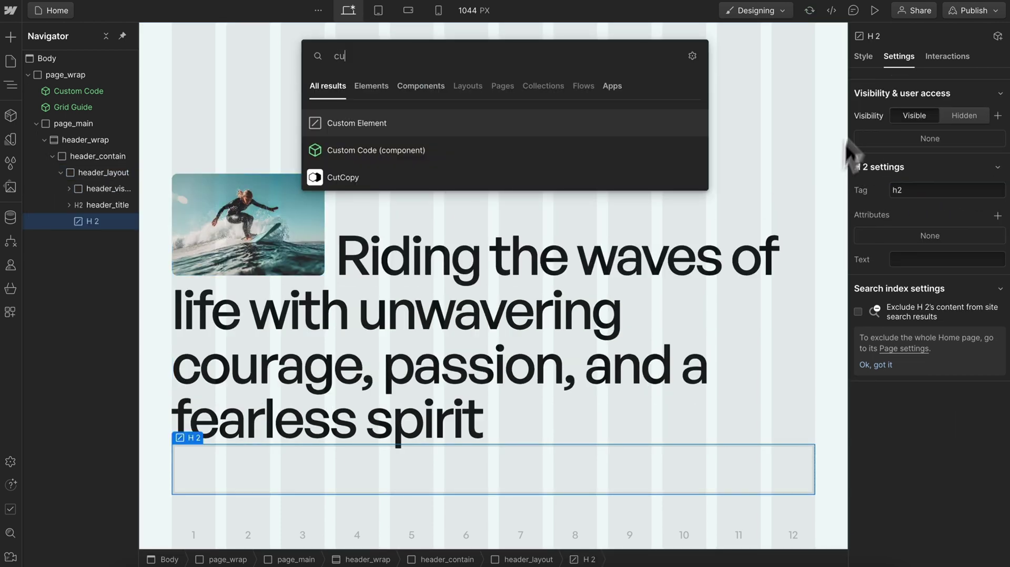
key(Return)
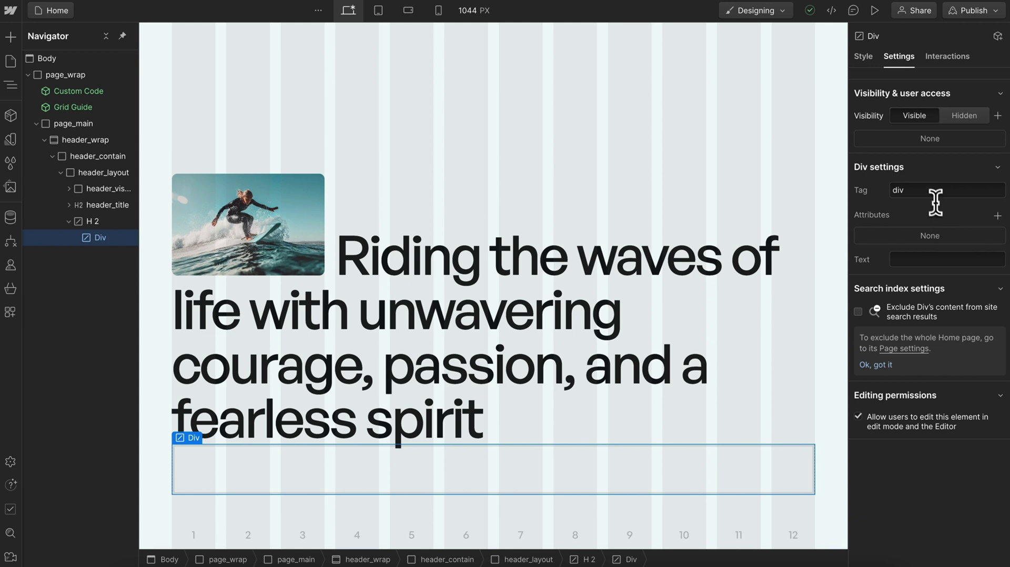
text(span)
key(Return)
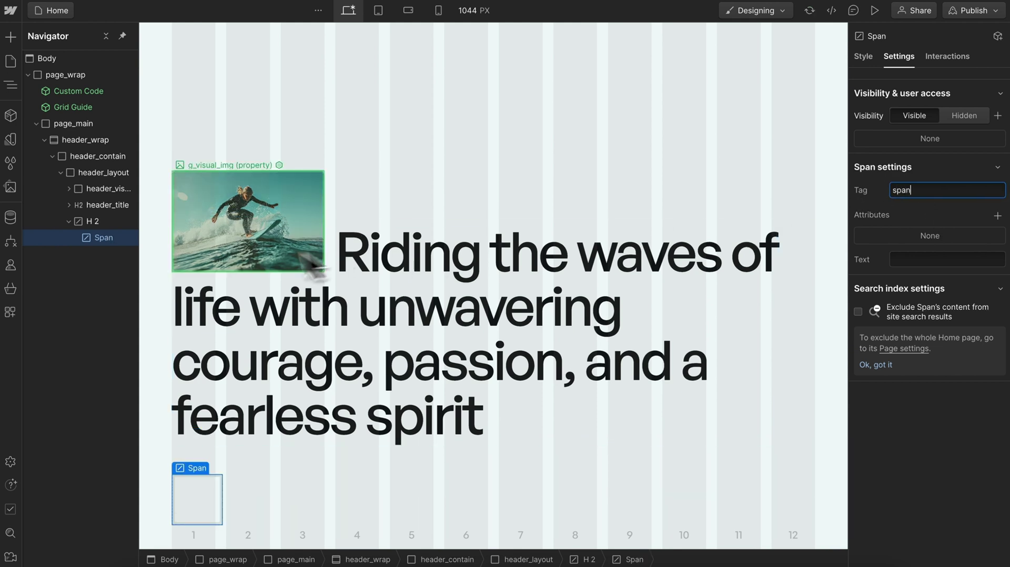
click(929, 259)
text(u-text-h1)
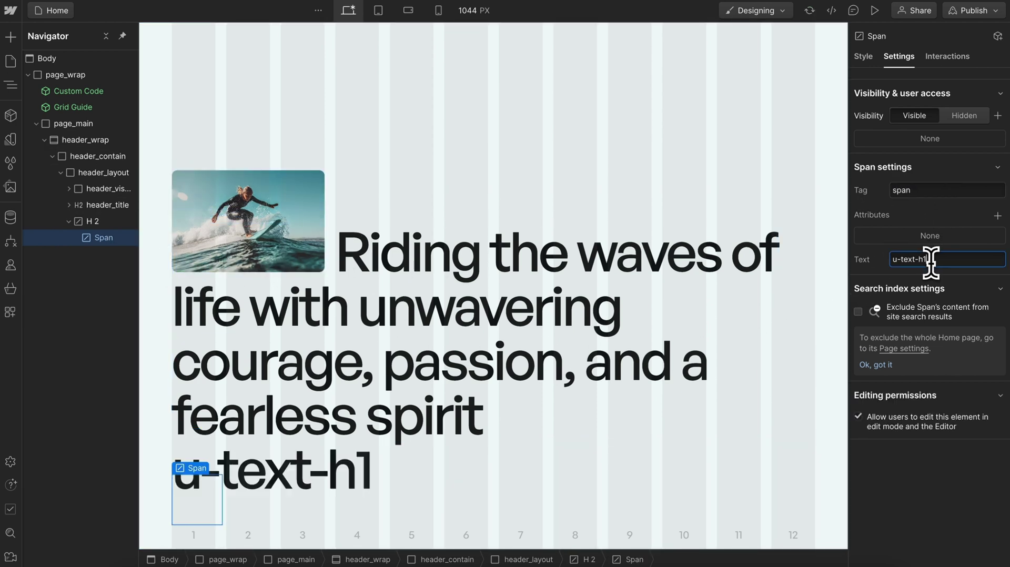
drag(931, 261, 892, 261)
key(BackSpace)
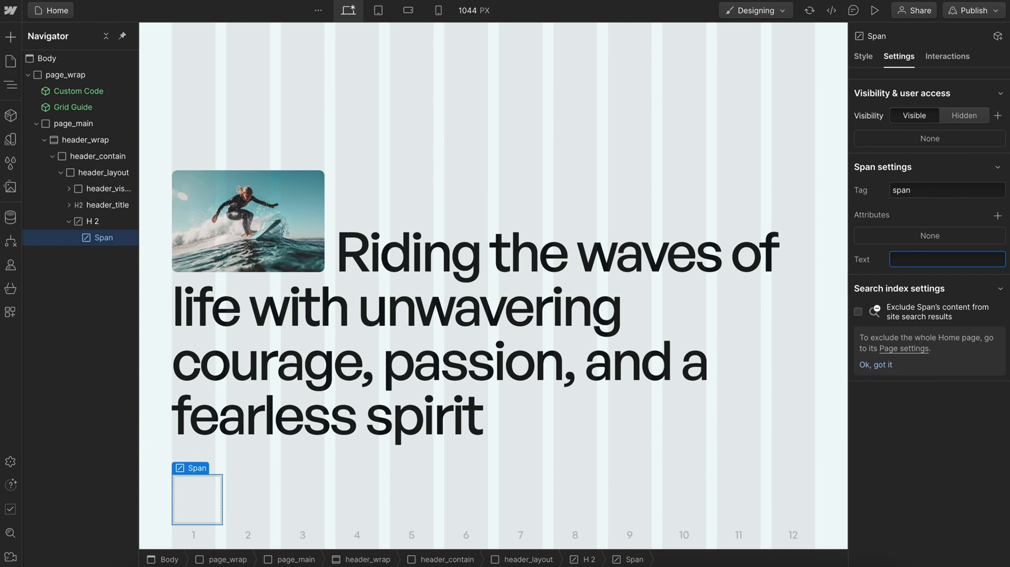
key(Return)
text(Riding the waves of life with unwavering courage, passion, and a fearless spirit)
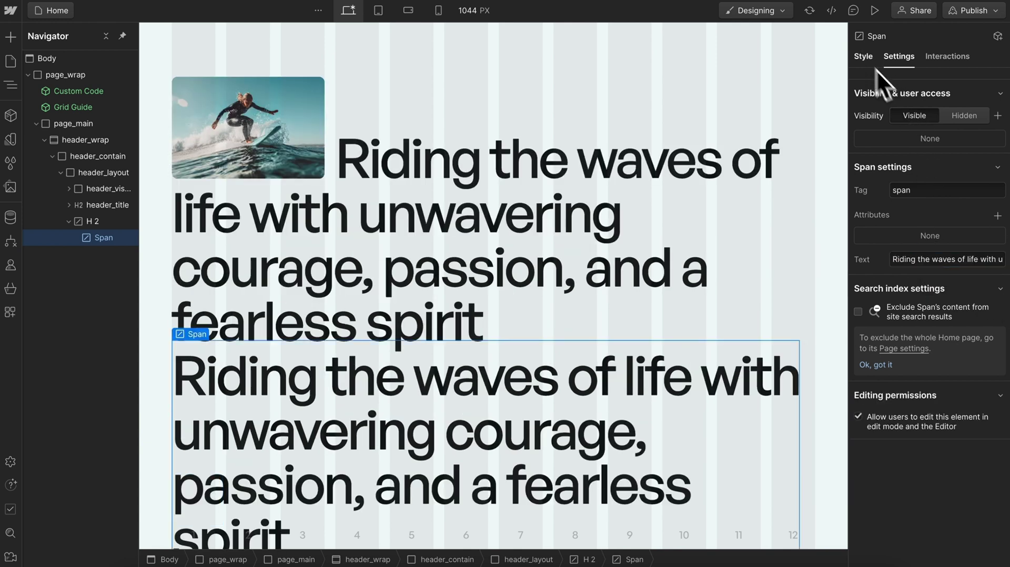
Apply the header_words class to the new span.
click(863, 56)
click(916, 99)
text(header_wo)
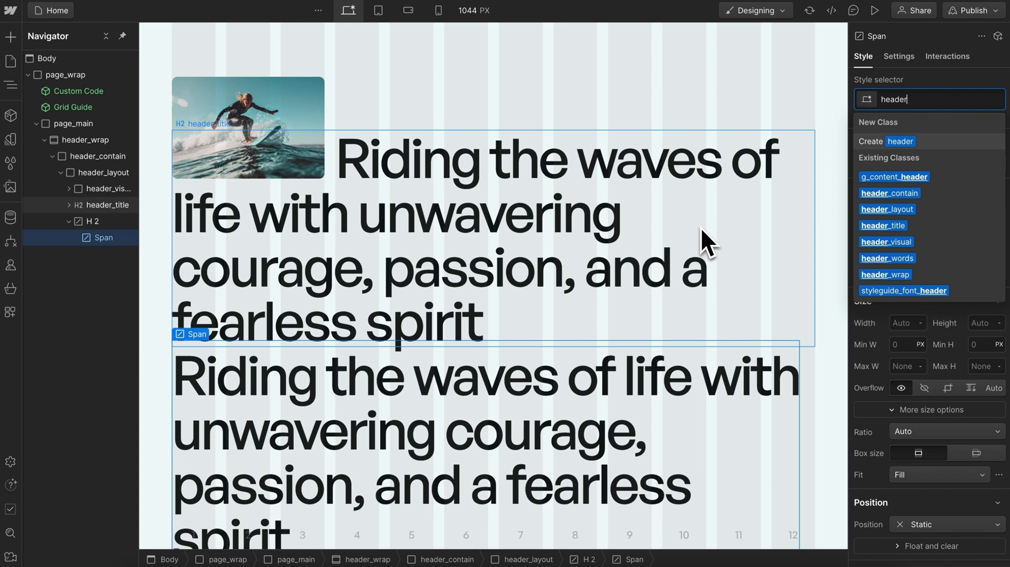
click(889, 176)
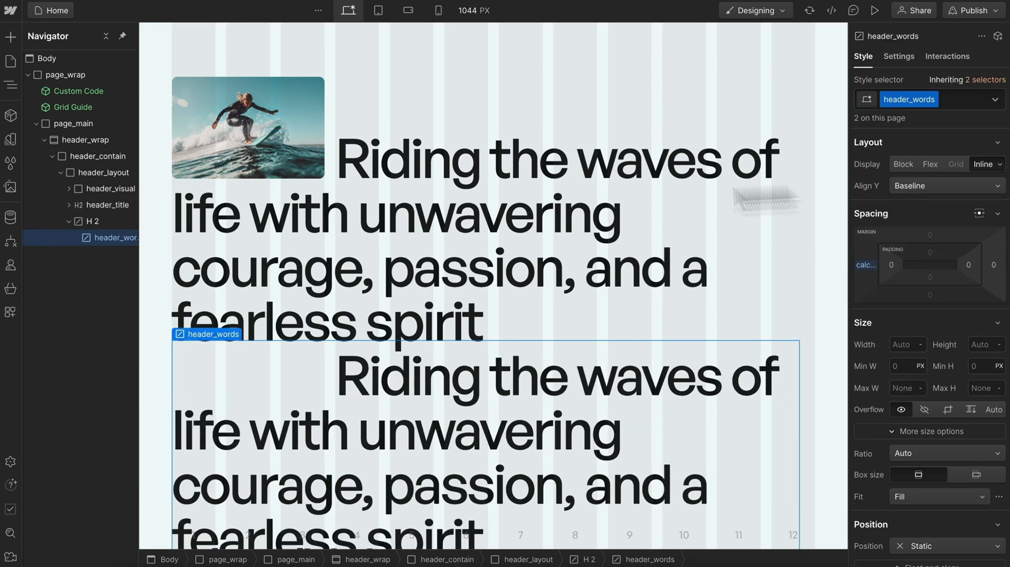
Apply header_title to the custom H2 and delete the original heading.
click(87, 221)
click(863, 101)
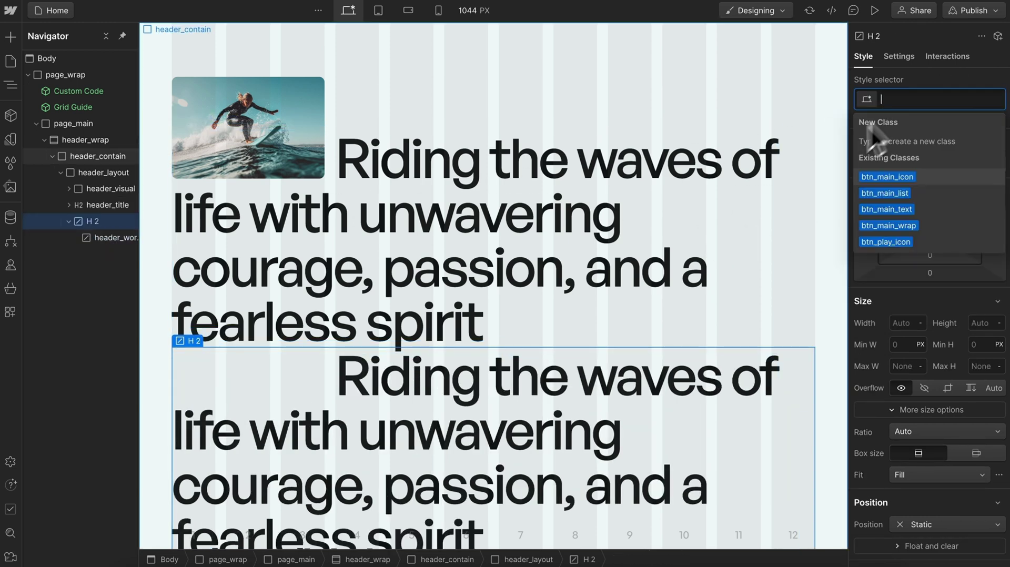
text(header_tit)
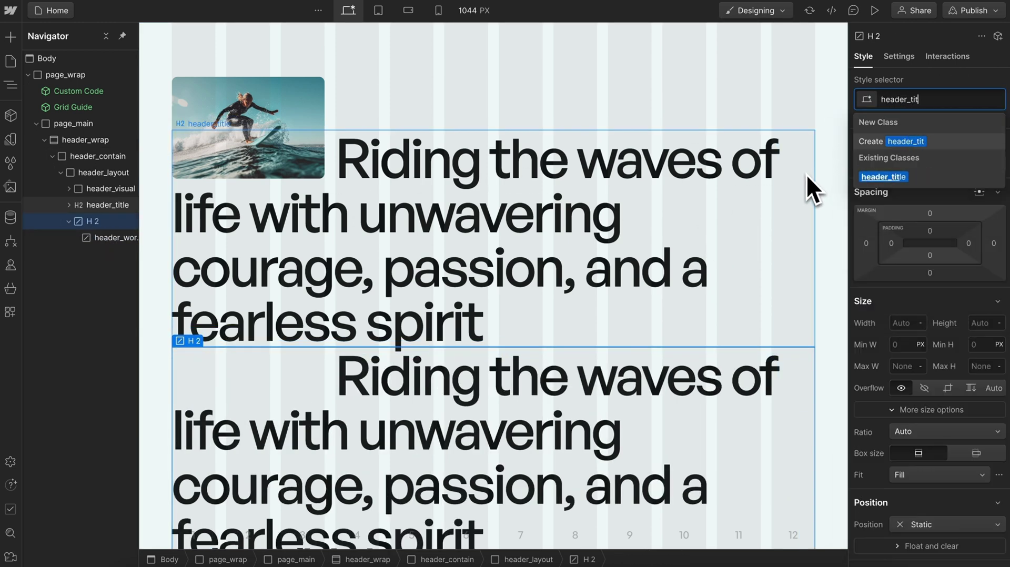
click(923, 177)
click(109, 207)
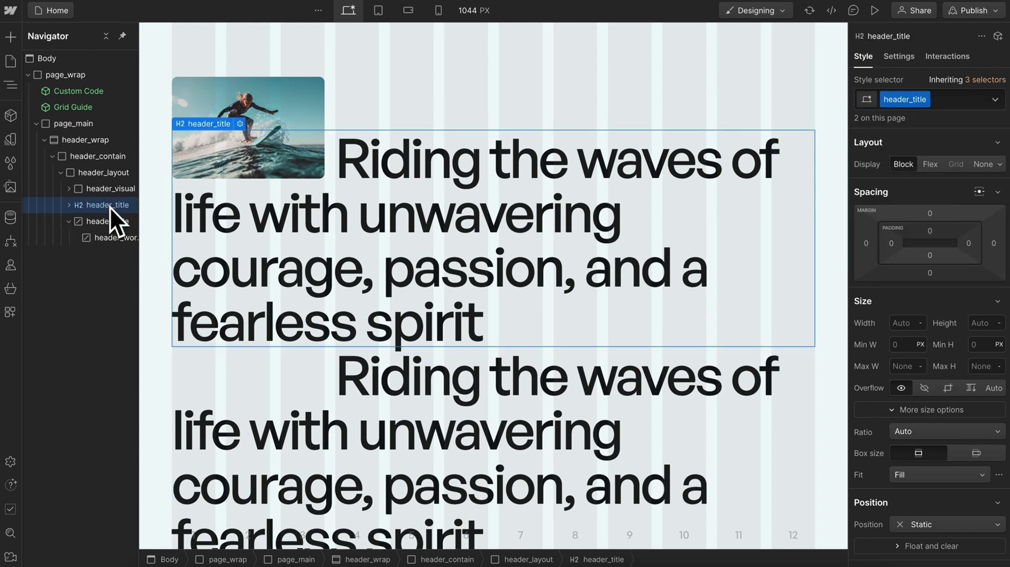
key(Delete)
View the header_words span's settings, then header_contain's data-padding custom attributes.
click(112, 221)
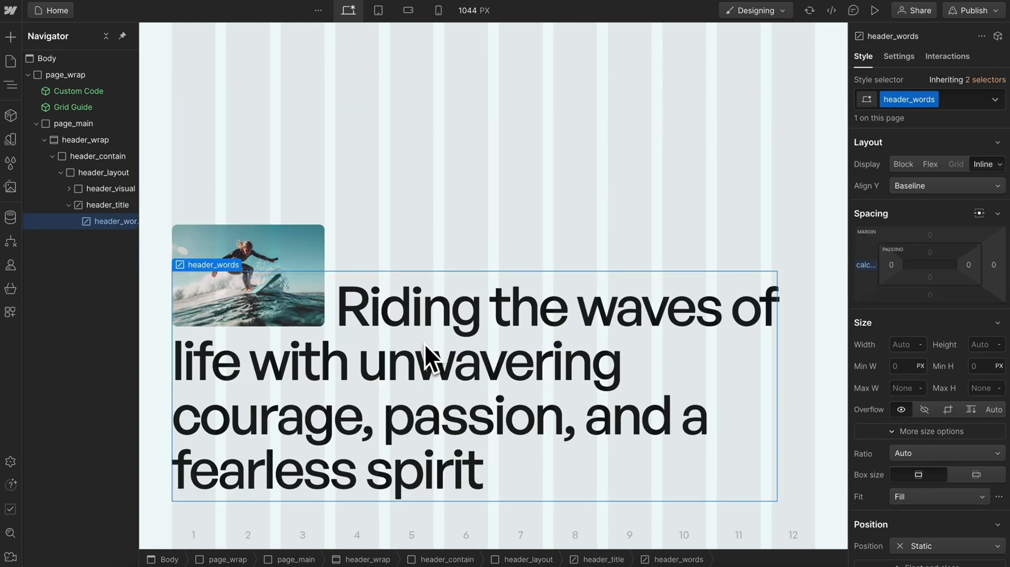
click(898, 57)
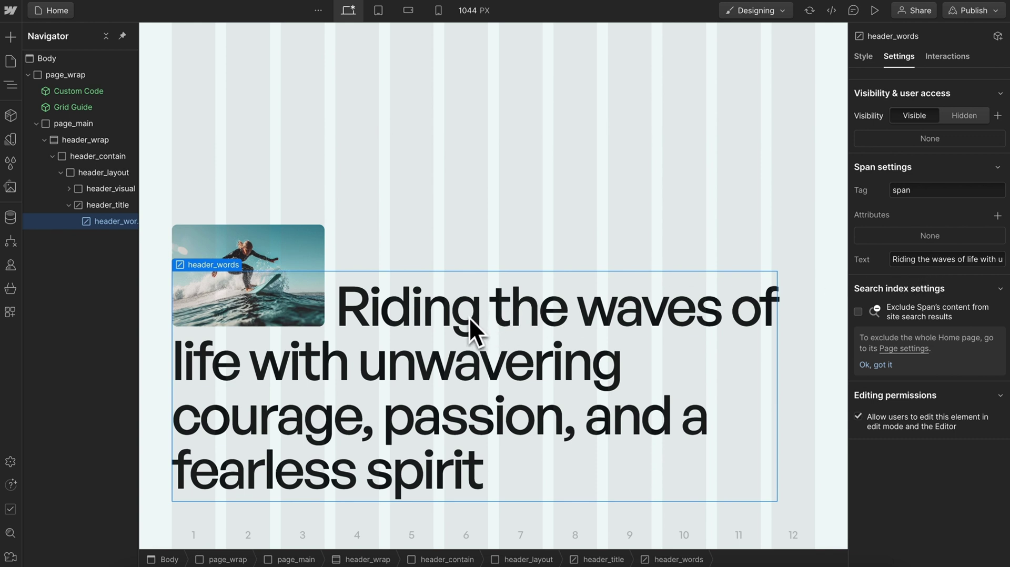
click(406, 192)
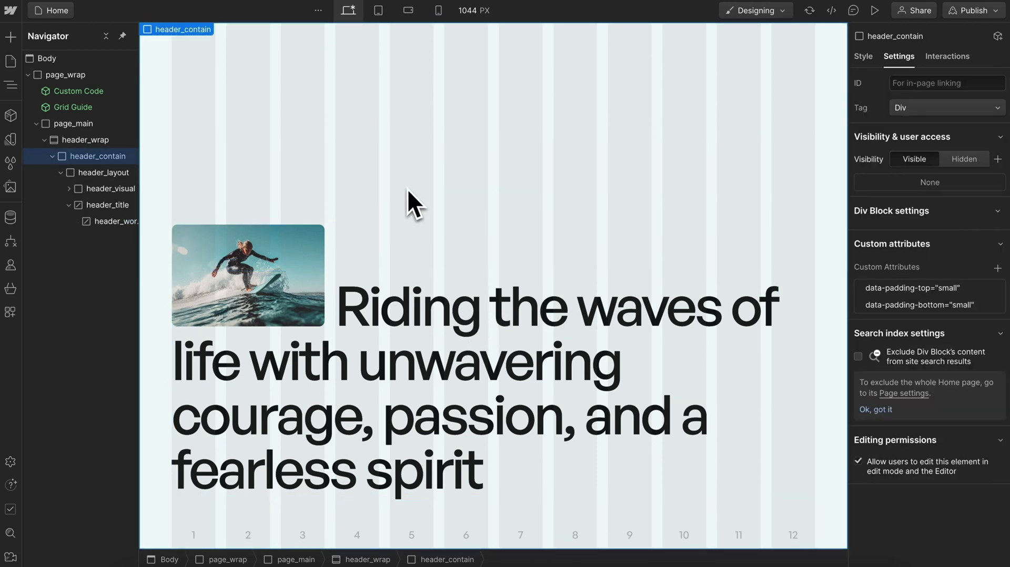